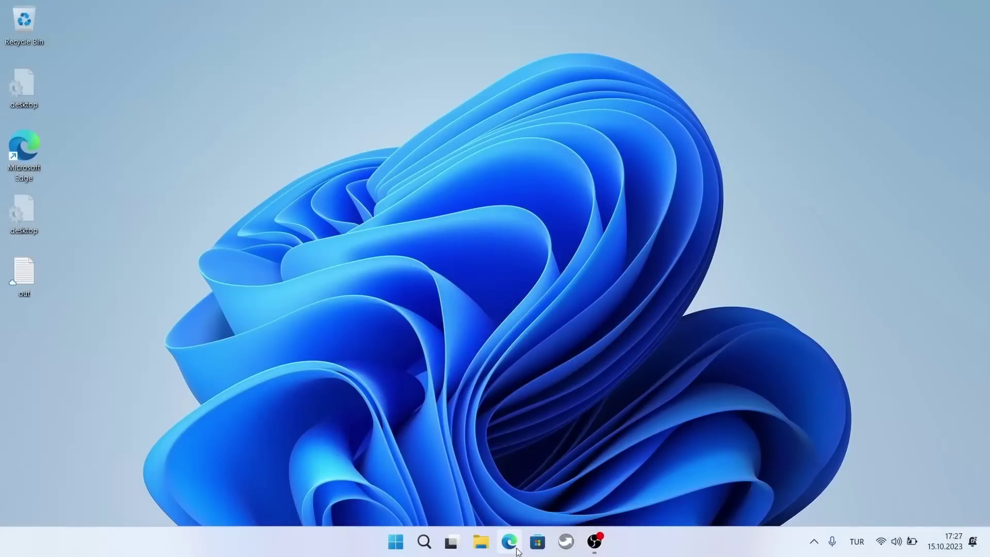
# Search the web for krita in Edge and open krita.org, dismissing the cookie notice
pyautogui.click(509, 542)
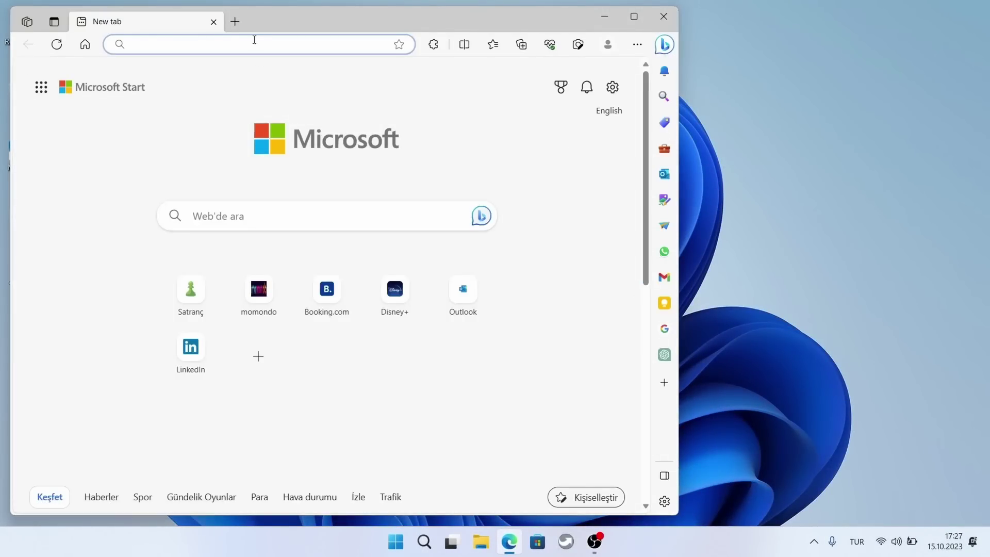
pyautogui.write('krita')
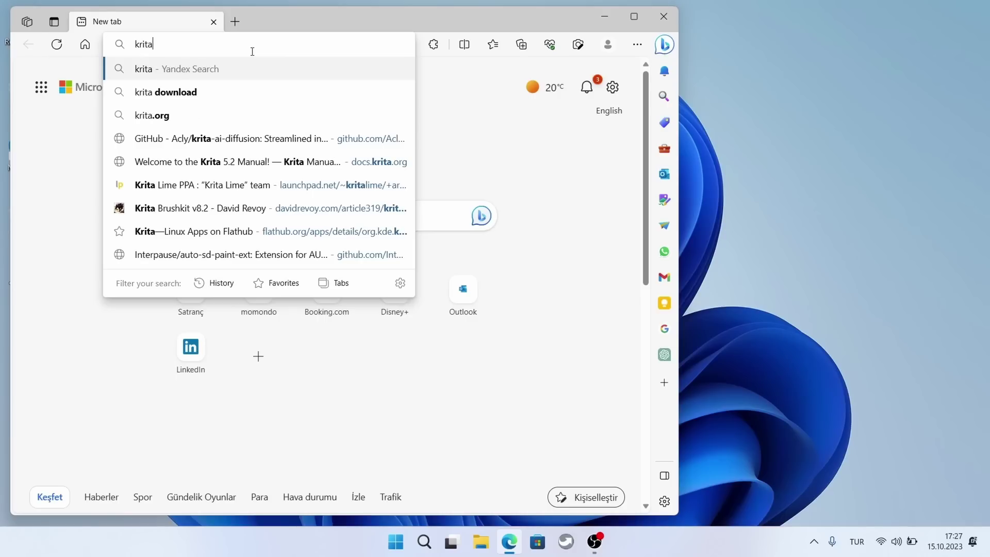
pyautogui.press('Return')
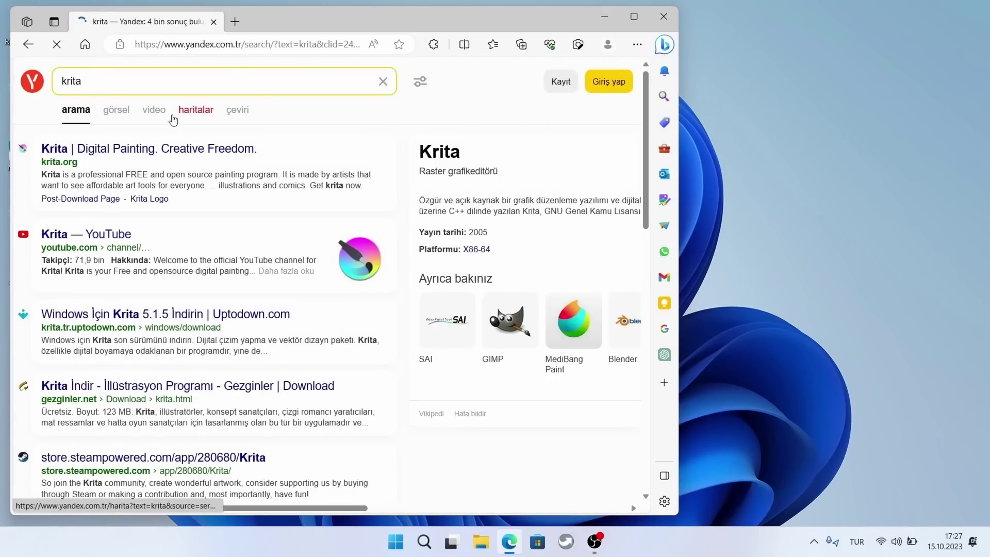
pyautogui.click(117, 155)
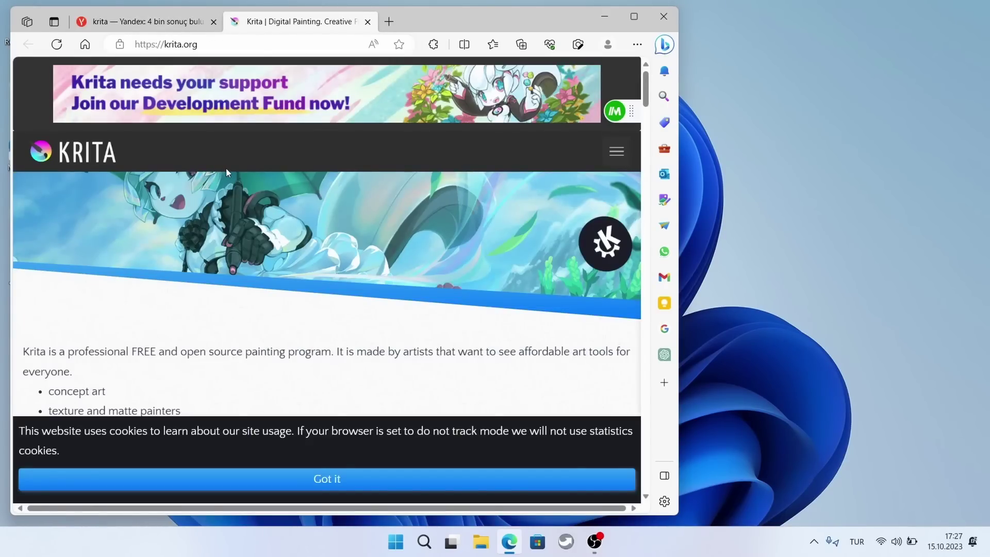
pyautogui.scroll(-4, 232, 185)
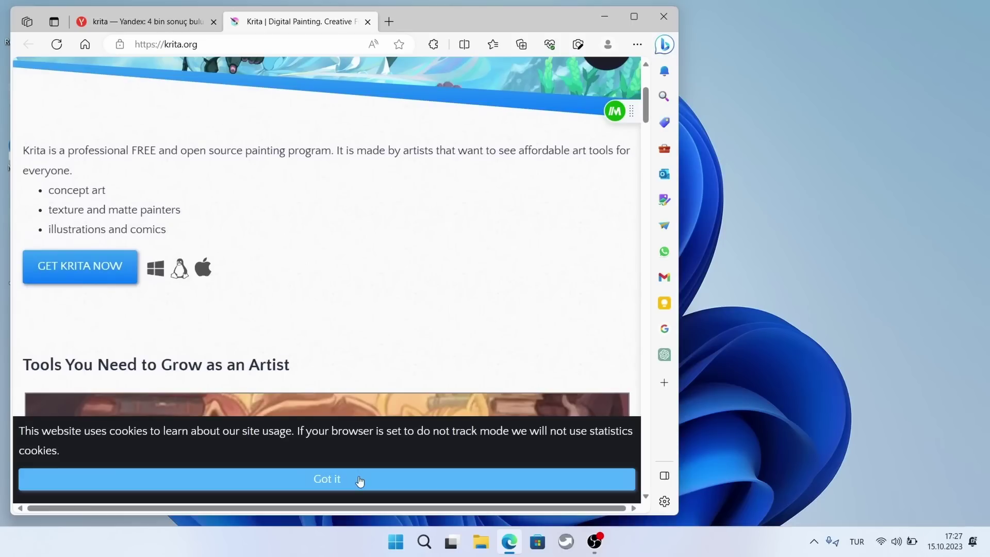
pyautogui.click(355, 480)
pyautogui.scroll(-3, 349, 336)
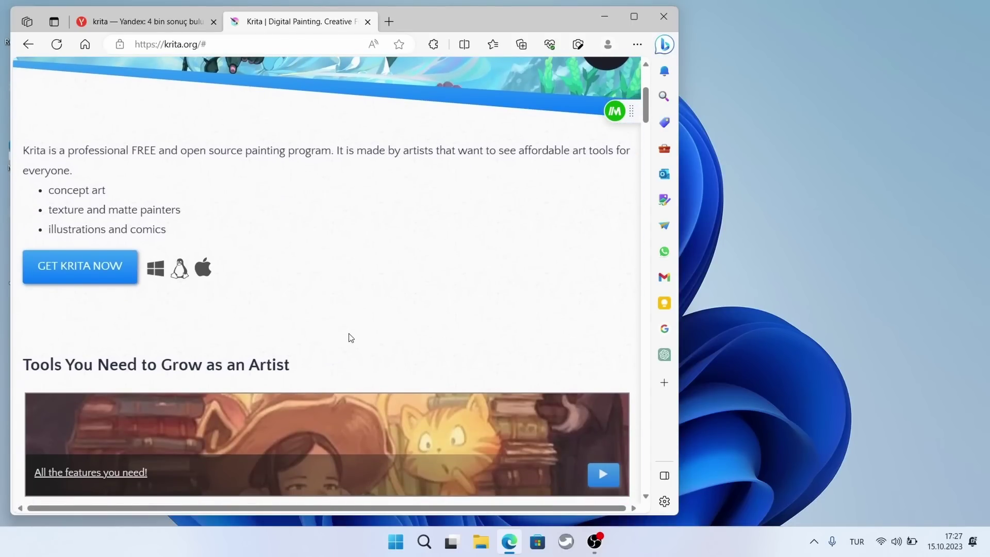
# Download the Krita 5.2.0 Windows 64-bit installer and open the downloaded file
pyautogui.click(124, 270)
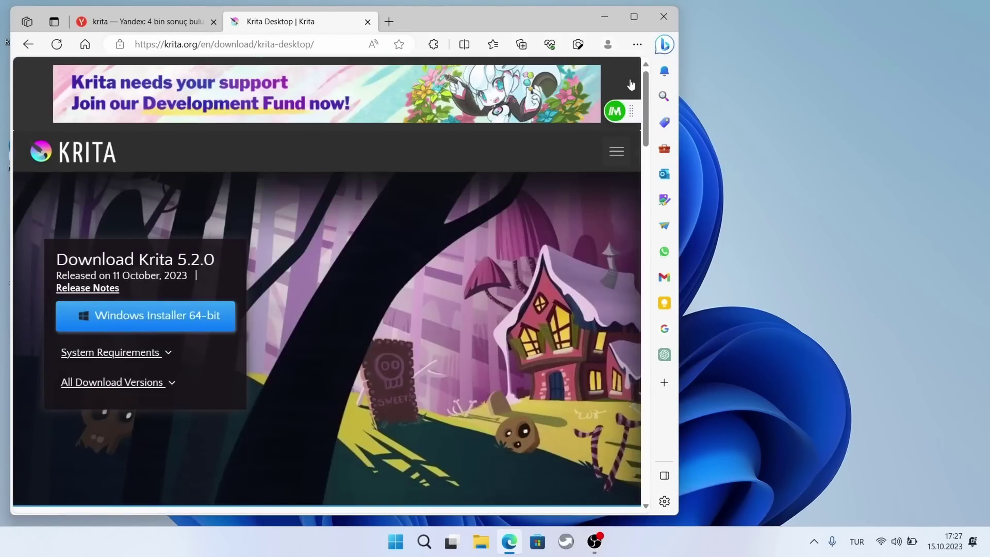
pyautogui.scroll(-3, 556, 261)
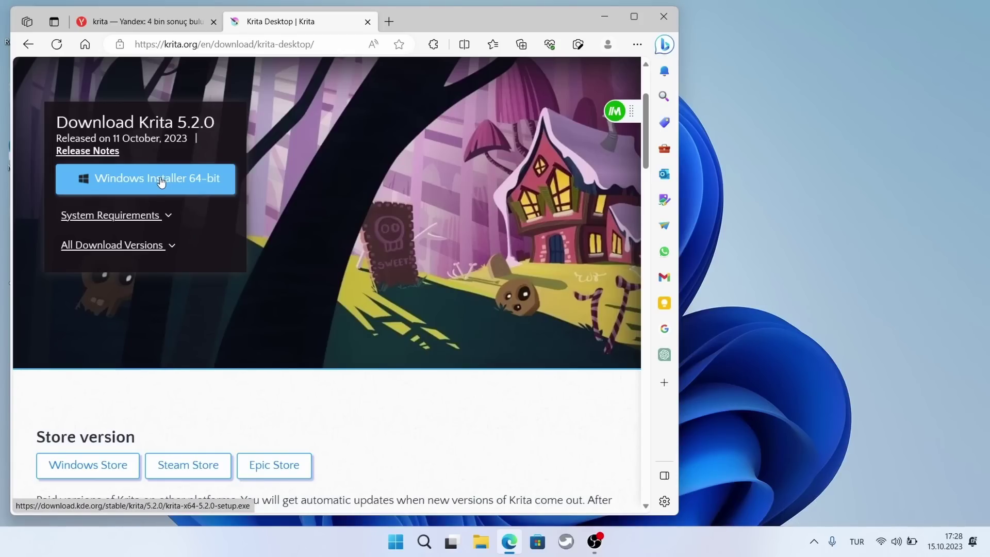
pyautogui.click(168, 218)
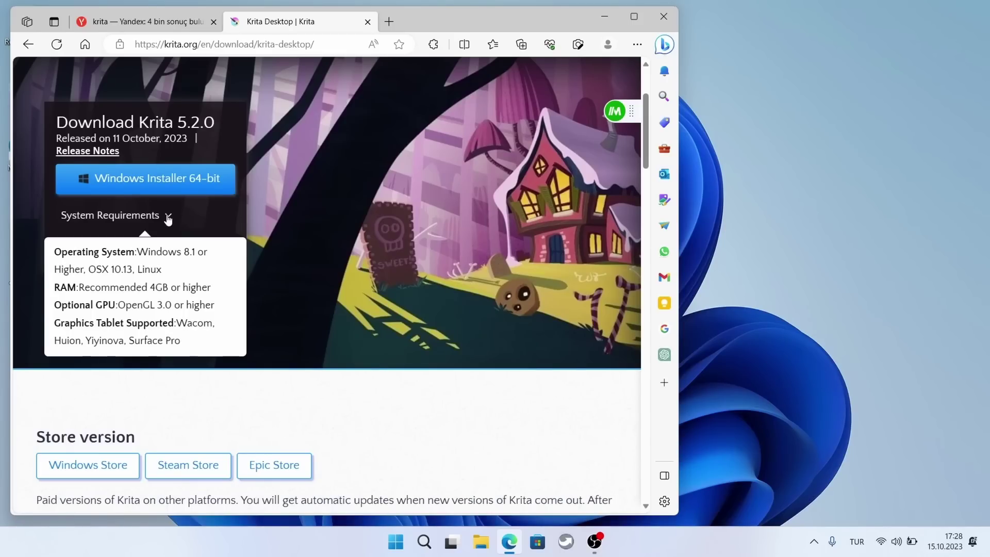
pyautogui.click(164, 177)
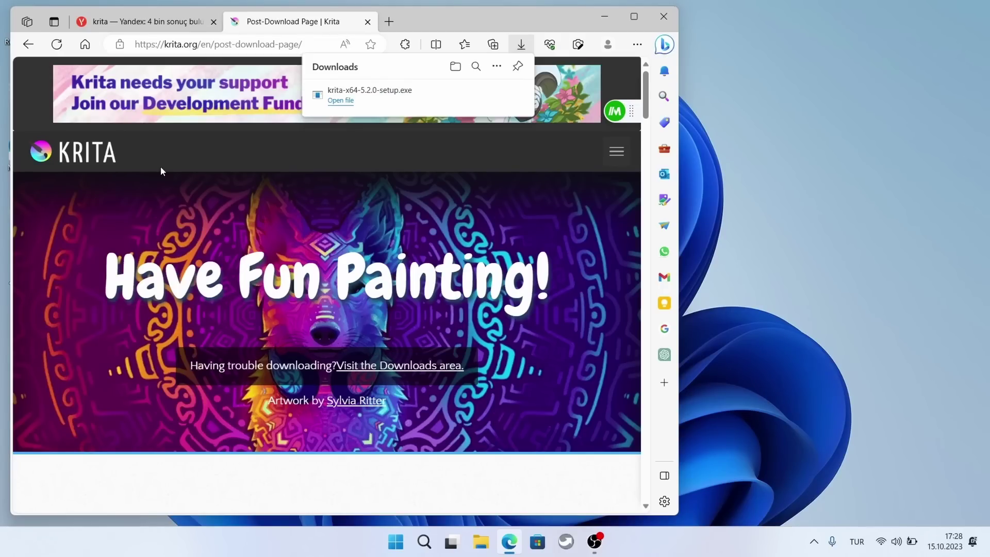
pyautogui.click(352, 100)
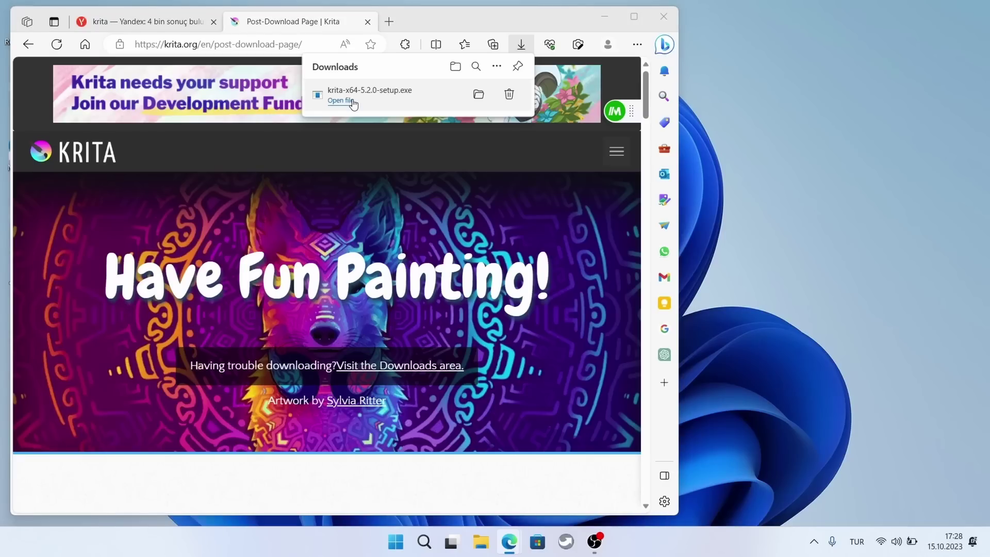
# Launch krita-x64-5.2.0-setup from the Downloads folder in File Explorer, then close that window
pyautogui.click(604, 16)
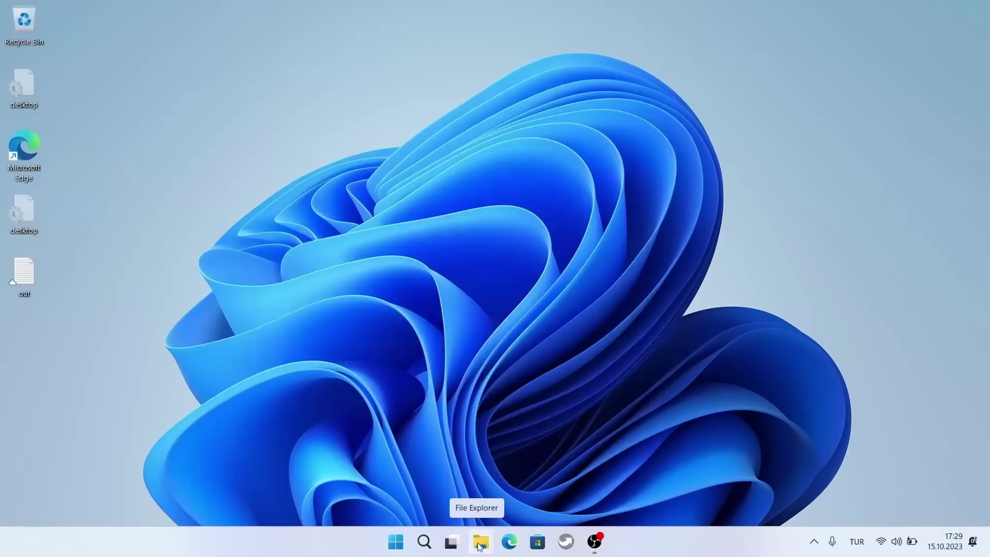
pyautogui.click(476, 539)
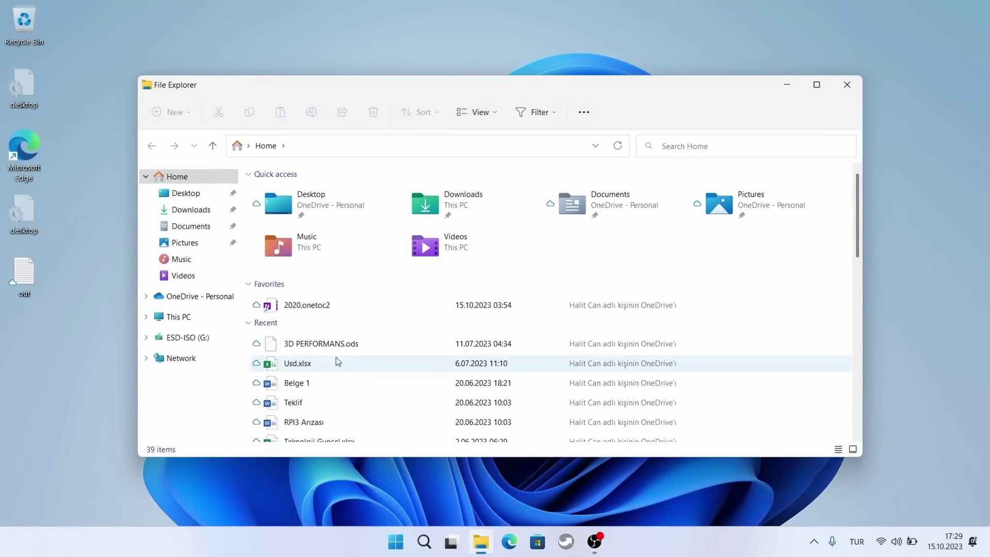
pyautogui.click(188, 209)
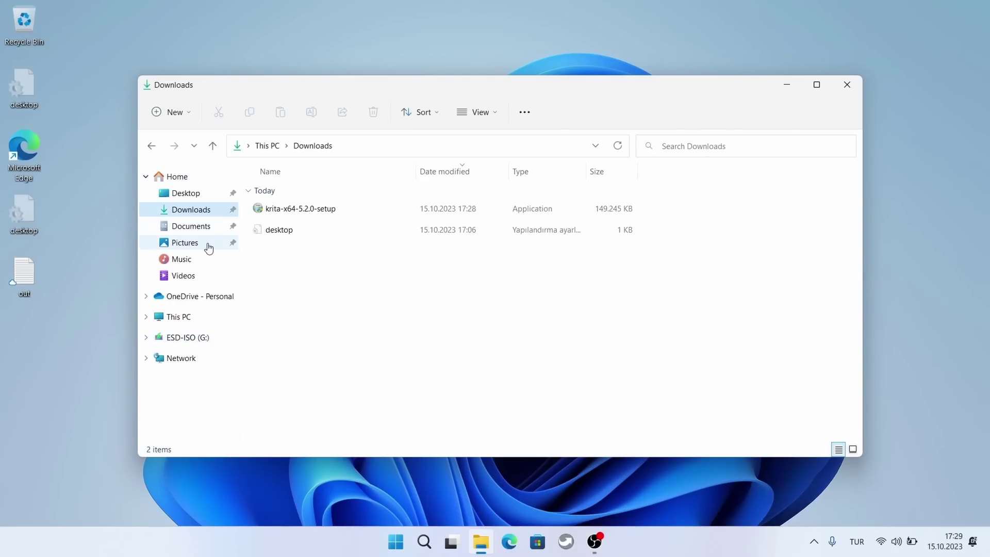
pyautogui.doubleClick(297, 213)
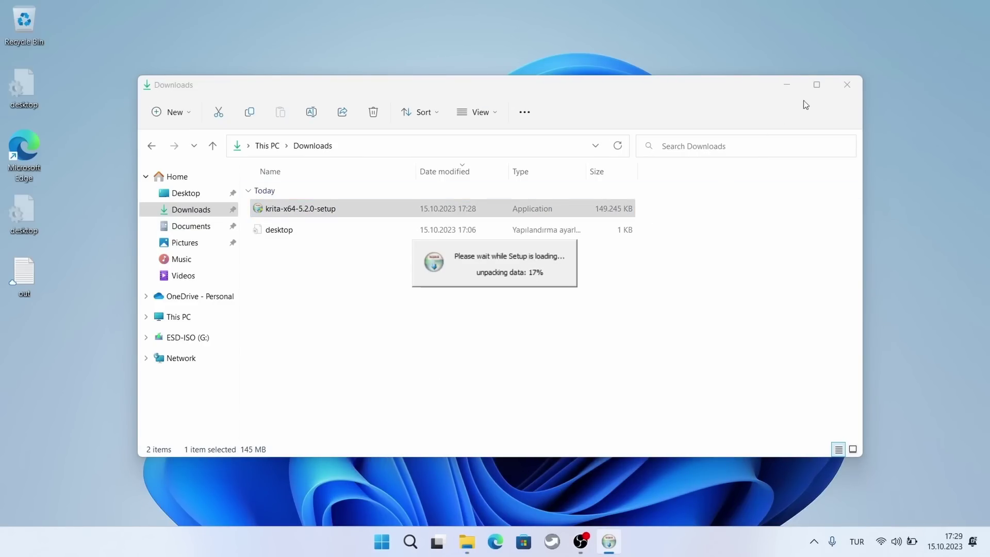
pyautogui.click(847, 85)
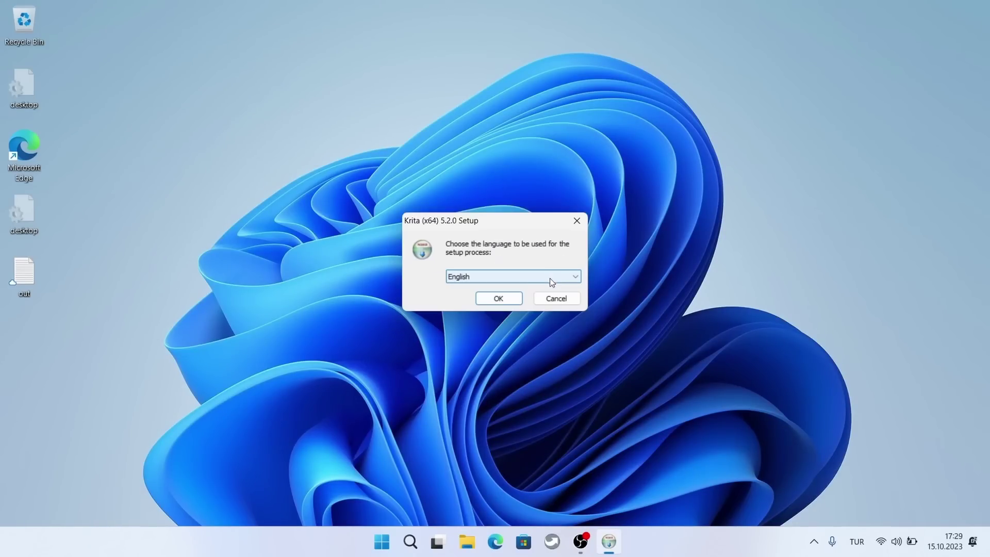
# Choose English as the setup language and accept the Krita license terms
pyautogui.click(568, 276)
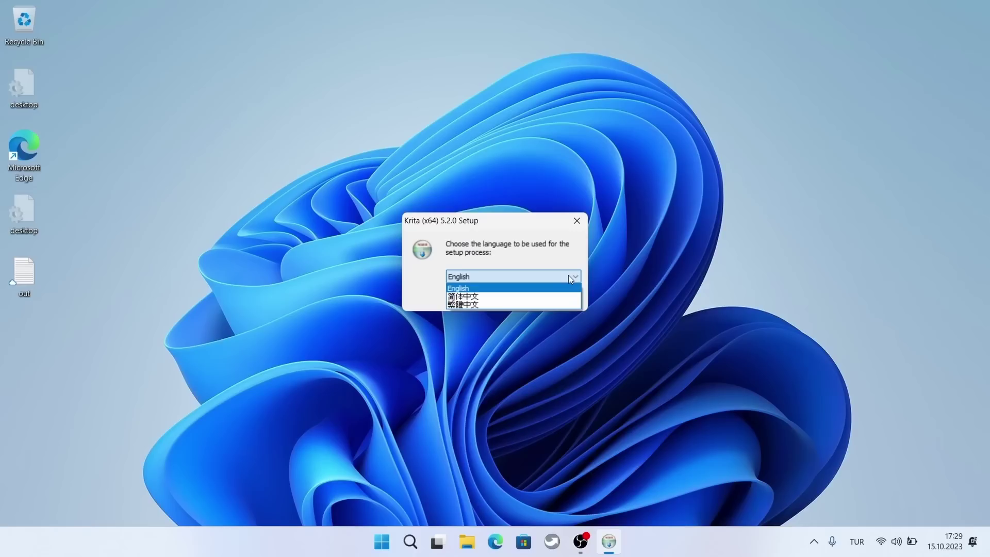
pyautogui.click(568, 277)
pyautogui.click(498, 298)
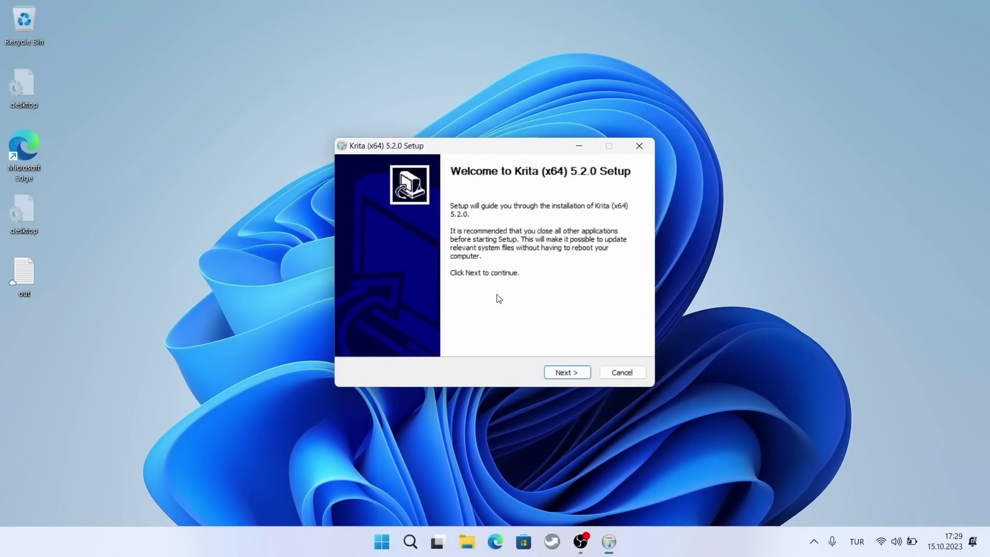
pyautogui.click(573, 372)
pyautogui.click(477, 346)
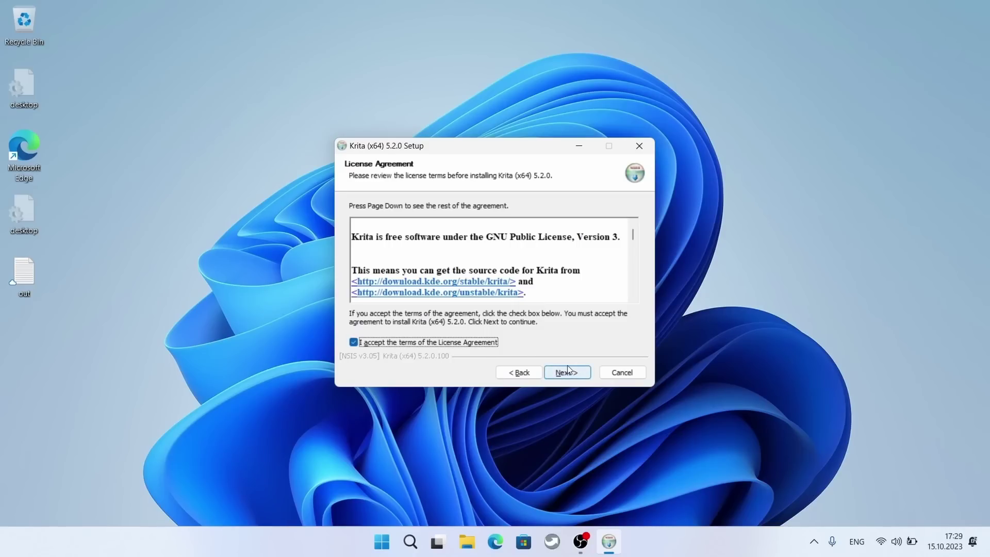
pyautogui.click(567, 367)
# Keep the default install folder, components and Start Menu folder, and install Krita 5.2.0
pyautogui.click(567, 372)
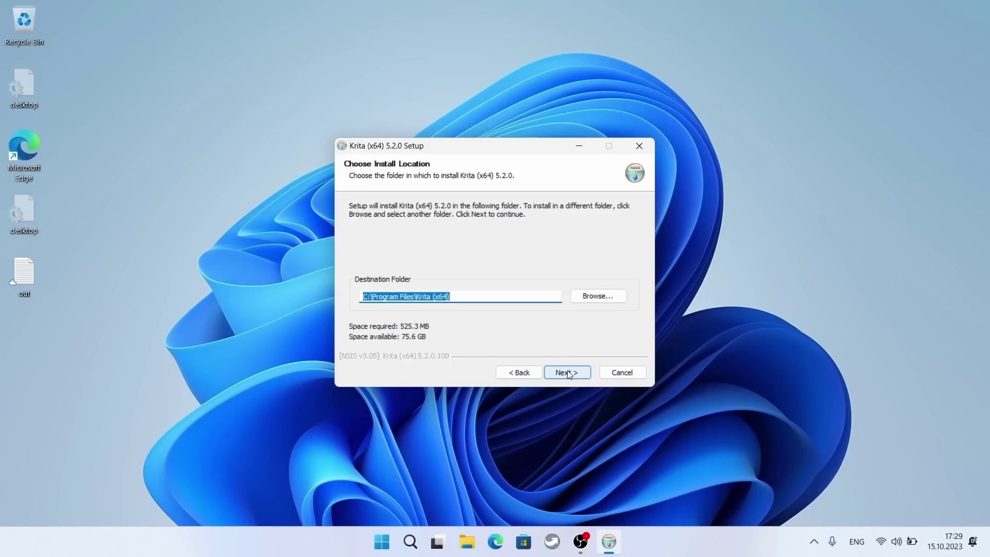
pyautogui.click(565, 372)
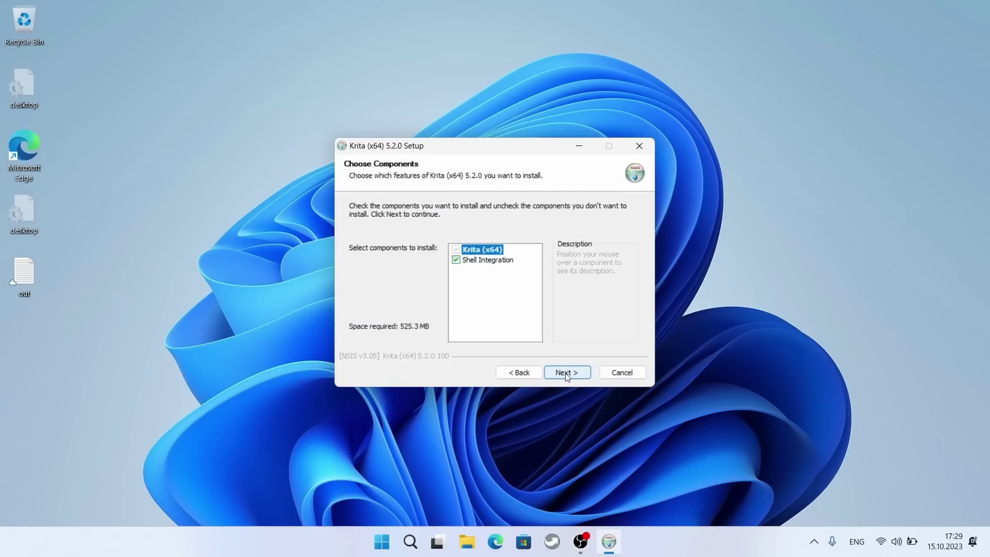
pyautogui.click(567, 373)
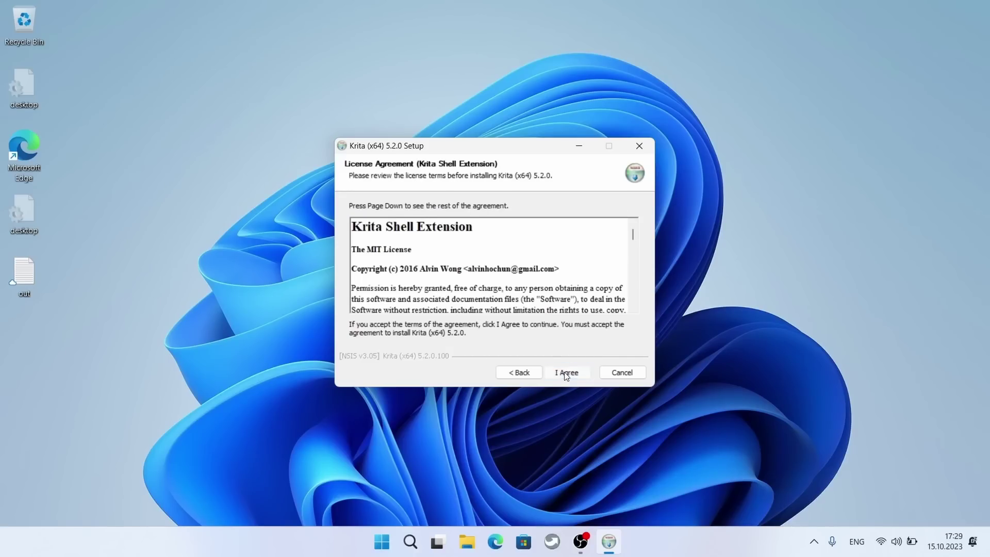
pyautogui.click(566, 373)
pyautogui.click(566, 373)
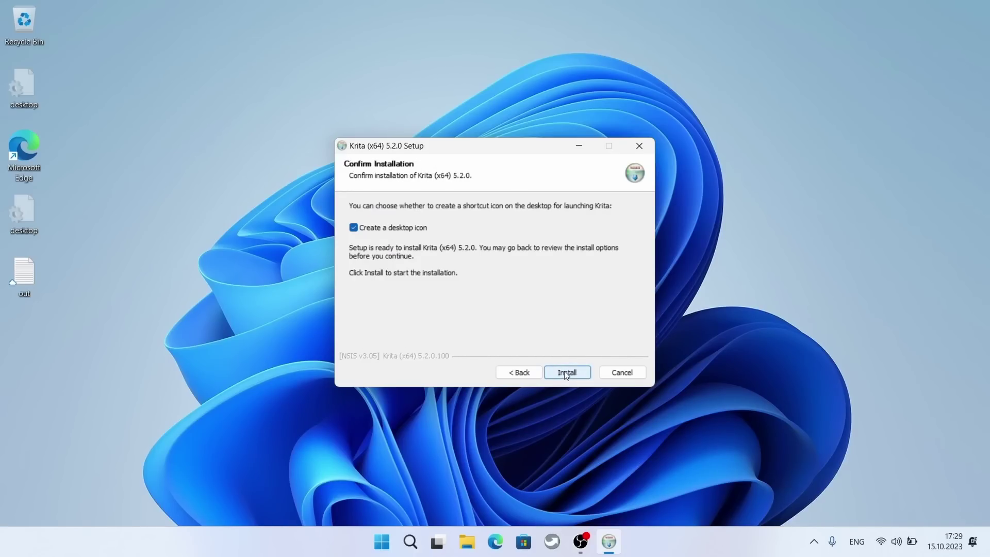
pyautogui.click(566, 373)
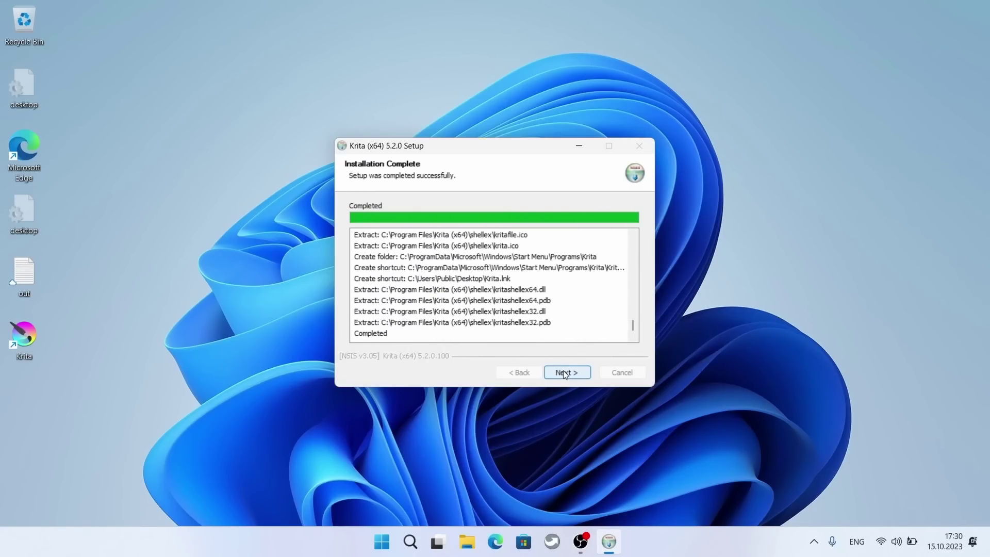
pyautogui.click(563, 372)
# Close setup, maximize Krita, and copy the krita-ai-diffusion release URL from Links.txt
pyautogui.click(563, 370)
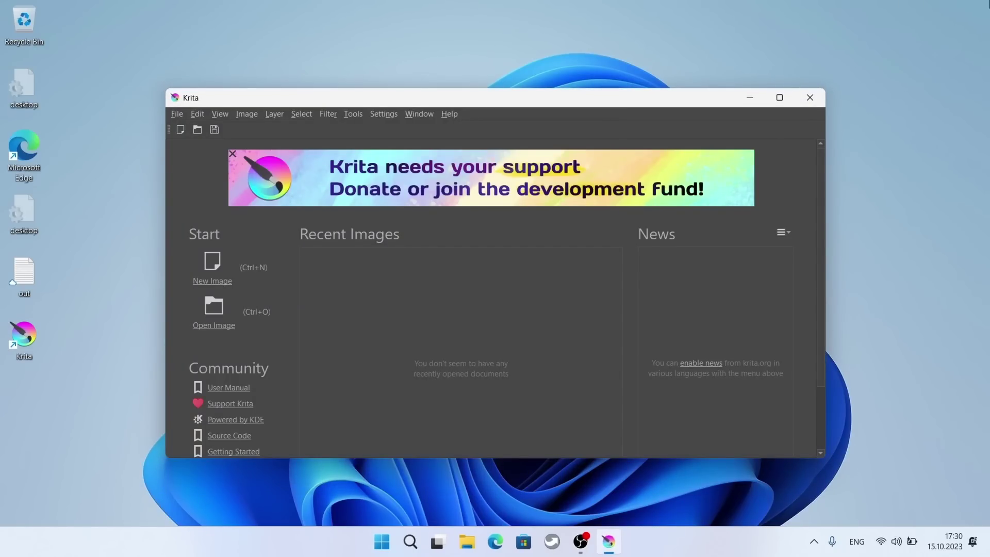
pyautogui.click(779, 98)
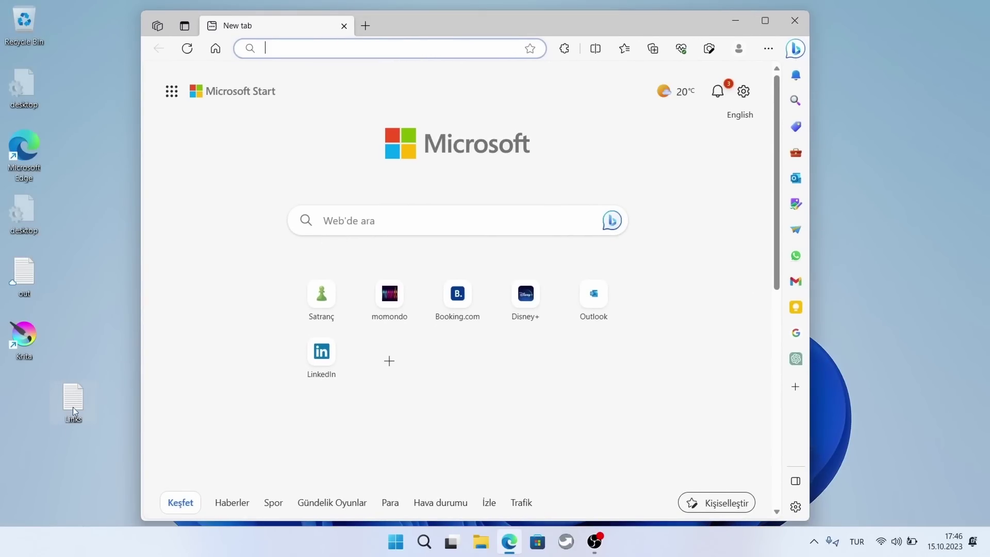
pyautogui.doubleClick(73, 407)
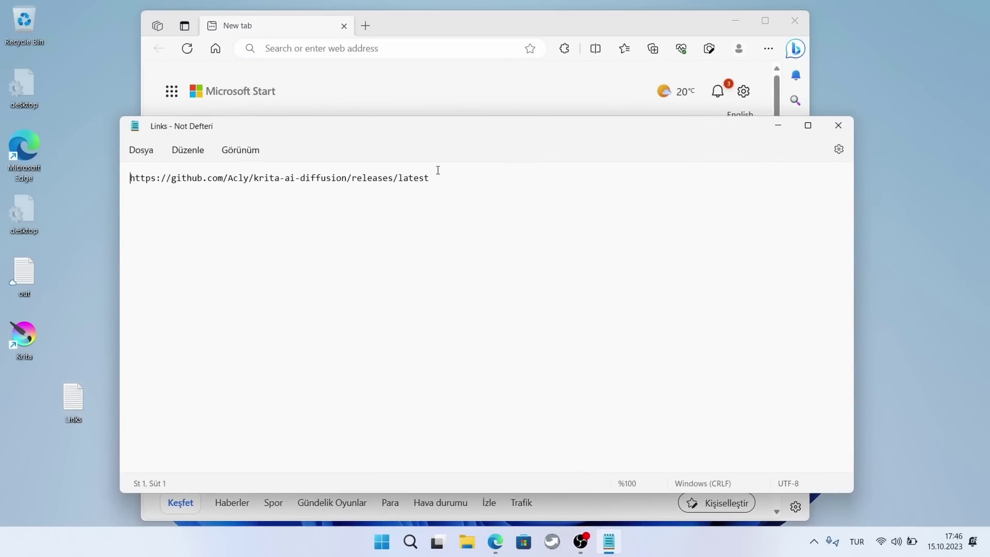
pyautogui.moveTo(438, 170); pyautogui.dragTo(117, 172)
pyautogui.hotkey('ctrl', 'c')
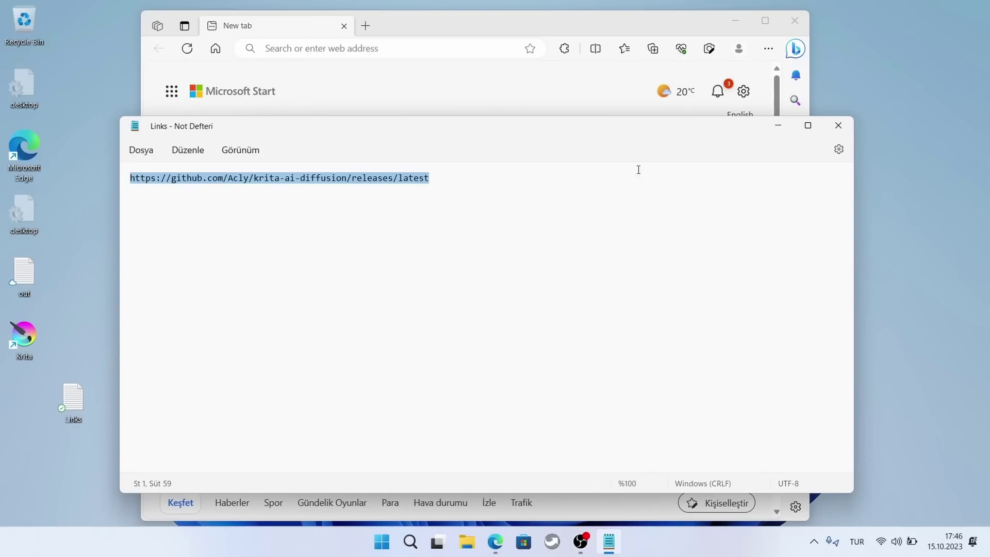
pyautogui.click(838, 125)
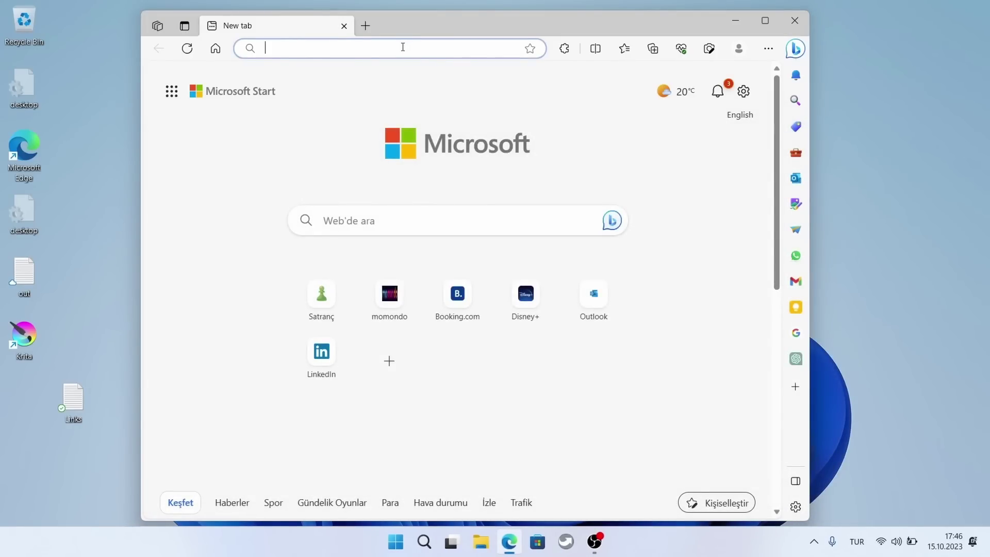
# Load the krita-ai-diffusion release page and download krita_ai_diffusion-1.3.0.zip
pyautogui.hotkey('ctrl', 'v')
pyautogui.press('Return')
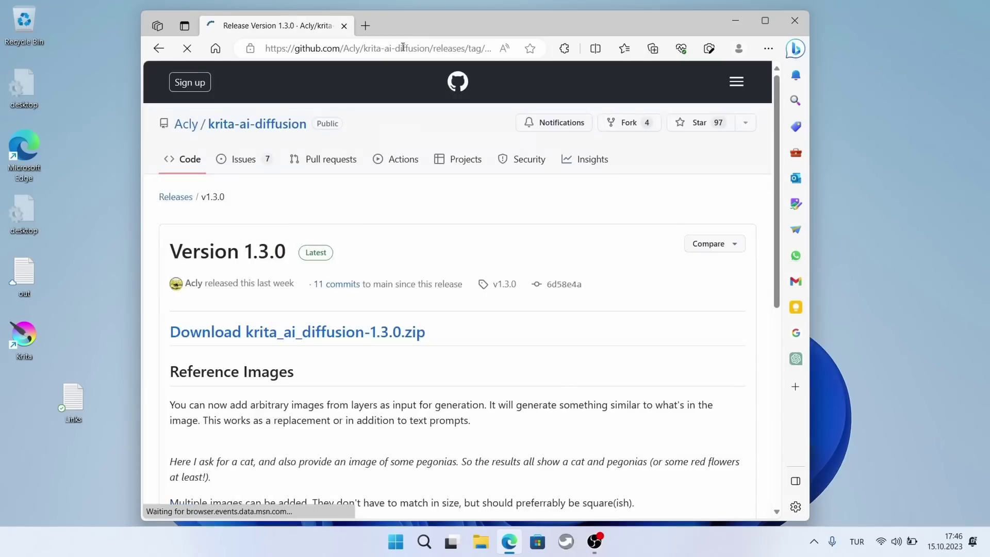
pyautogui.scroll(-2, 419, 276)
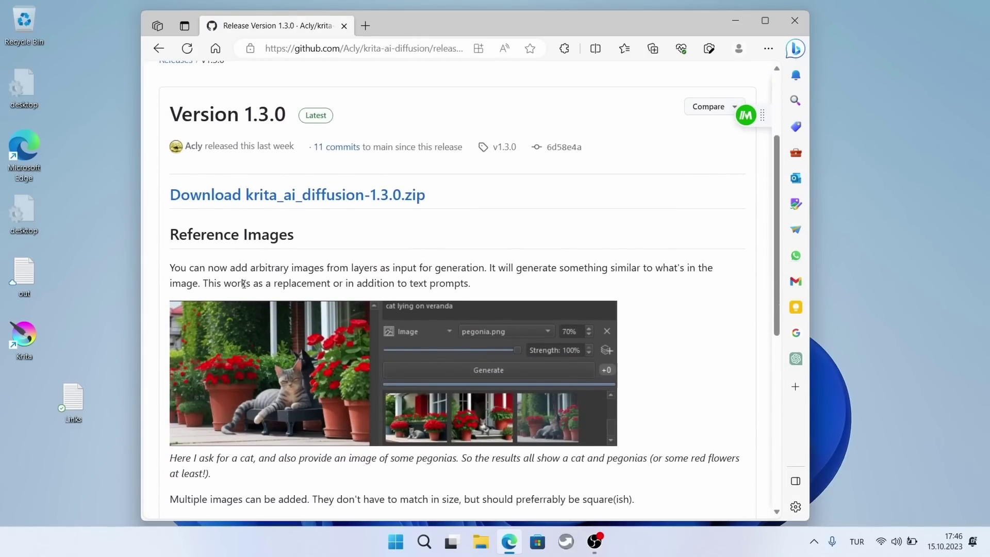
pyautogui.scroll(-1, 245, 277)
pyautogui.scroll(-3, 245, 277)
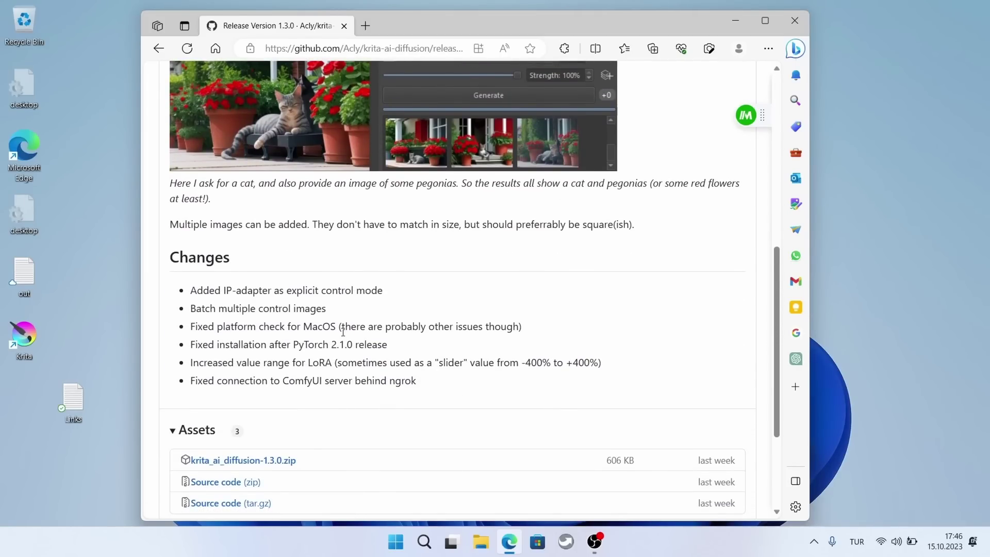
pyautogui.scroll(-3, 343, 330)
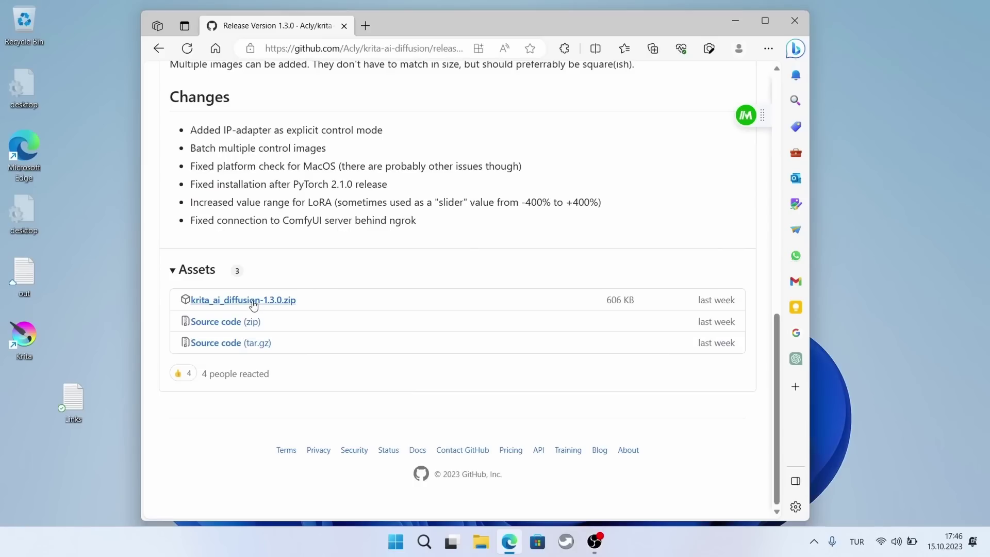
pyautogui.click(253, 301)
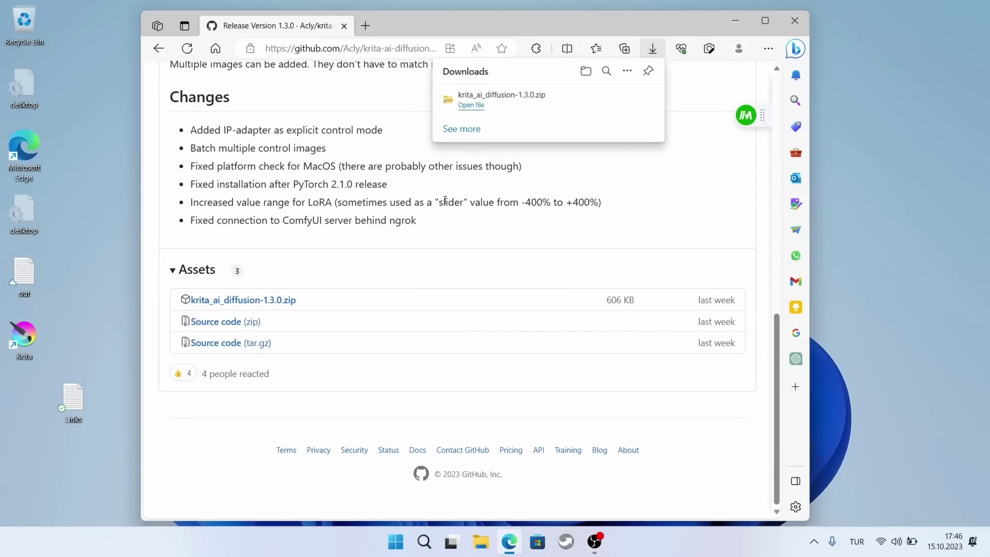
# Open the downloaded plugin zip from Edge's Downloads list
pyautogui.scroll(10, 434, 258)
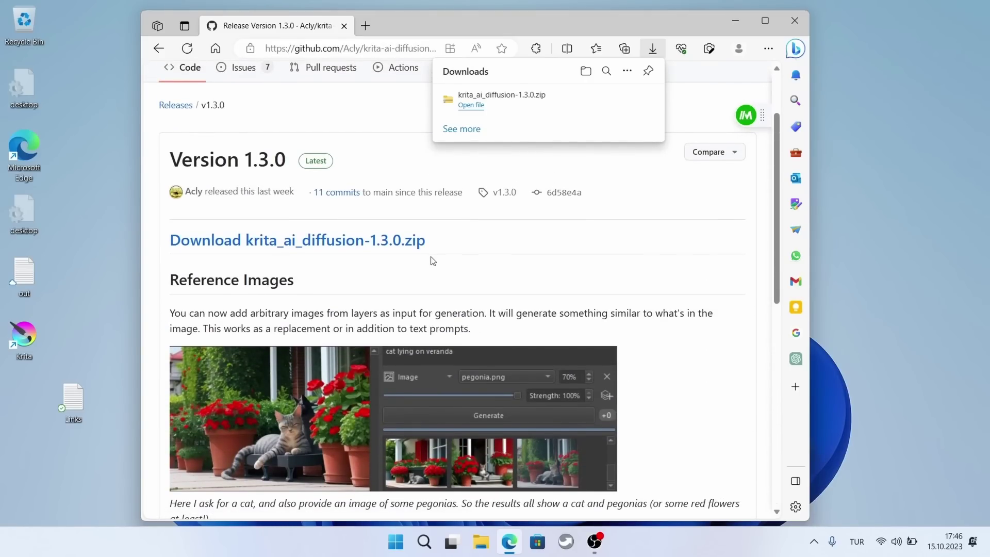
pyautogui.scroll(-1, 433, 260)
pyautogui.click(768, 48)
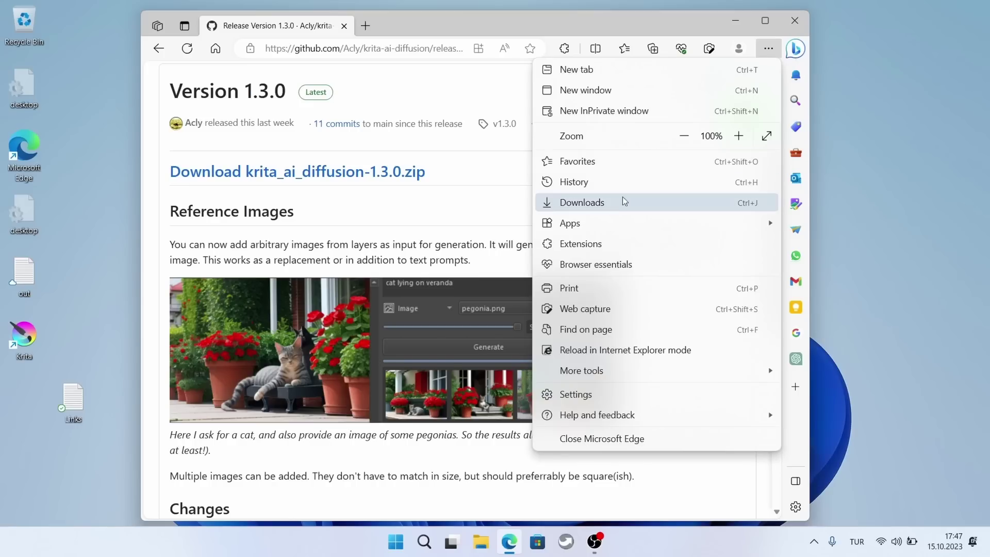
pyautogui.click(613, 207)
pyautogui.click(477, 103)
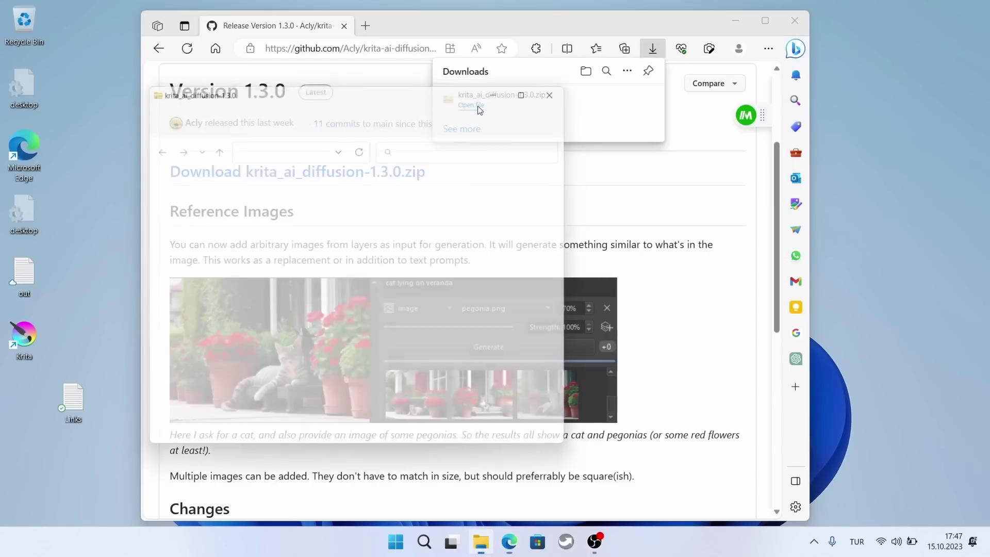
# Move the archive window aside, hide Edge, and open a second File Explorer window on This PC
pyautogui.moveTo(340, 96); pyautogui.dragTo(508, 118)
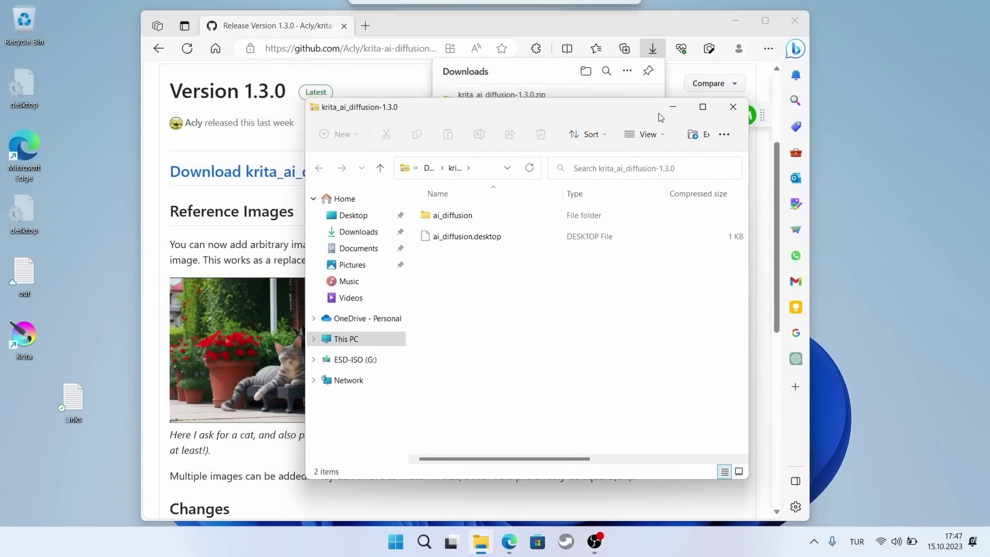
pyautogui.click(794, 20)
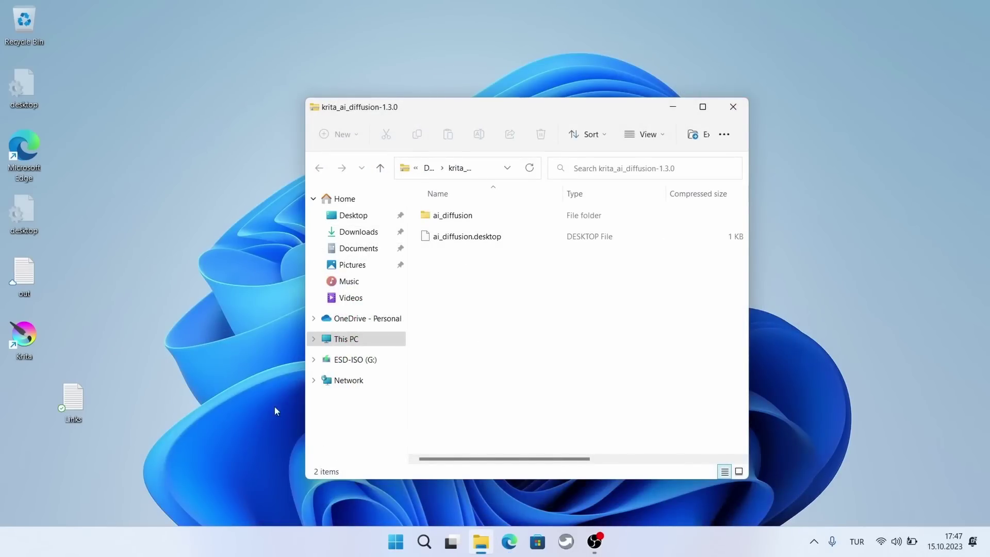
pyautogui.rightClick(480, 541)
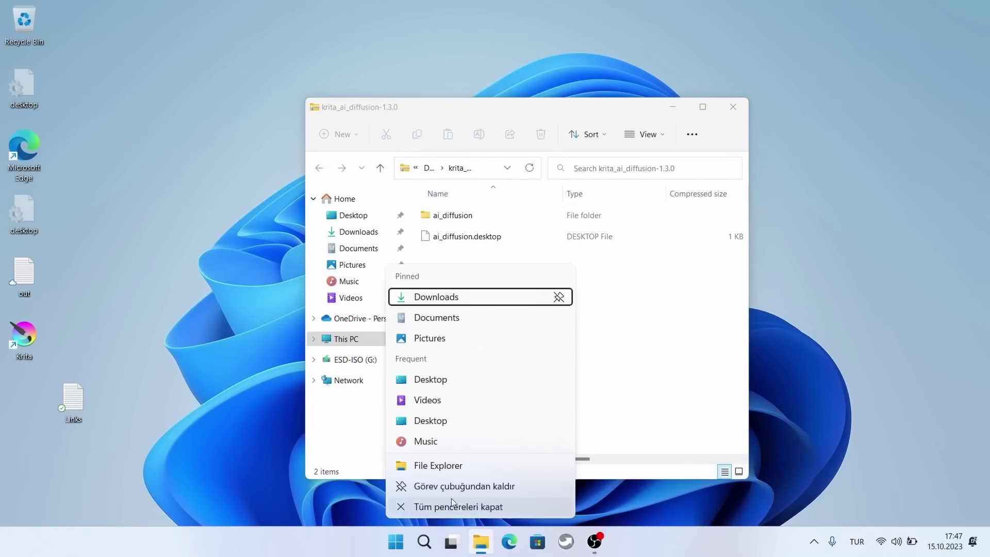
pyautogui.click(431, 470)
pyautogui.moveTo(517, 121); pyautogui.dragTo(251, 103)
pyautogui.click(94, 329)
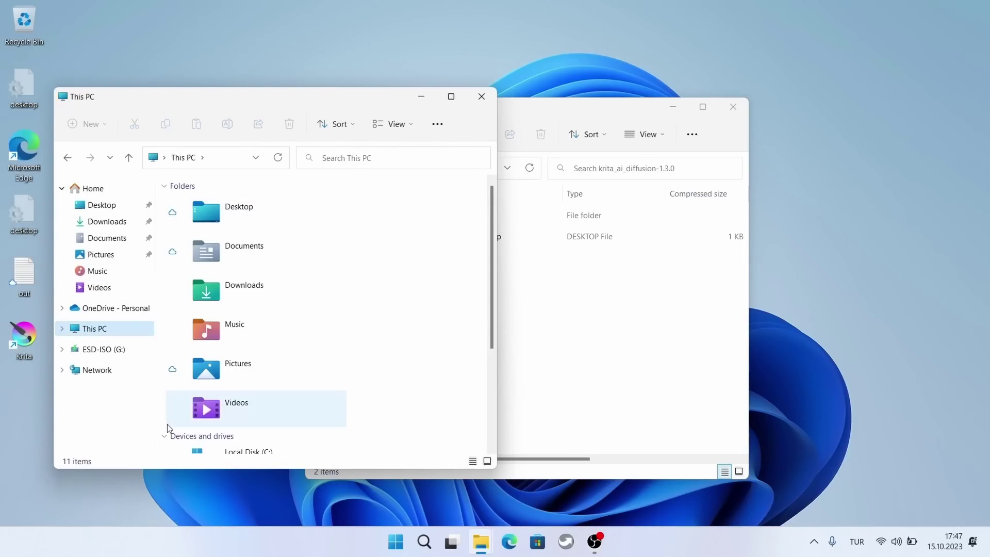
# Navigate to C:\Users\<user>\AppData\Roaming\krita\pykrita in the new window
pyautogui.scroll(-3, 168, 428)
pyautogui.doubleClick(295, 267)
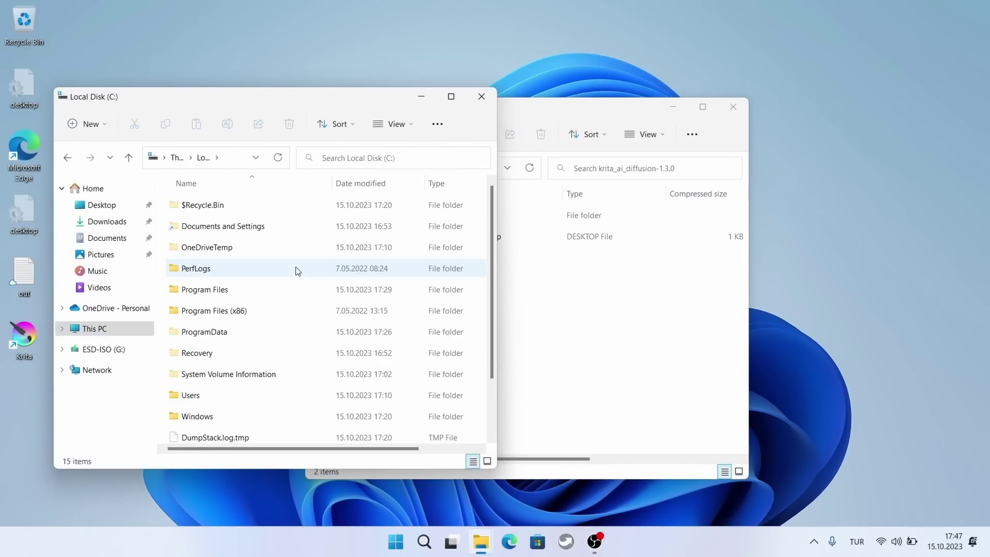
pyautogui.click(195, 394)
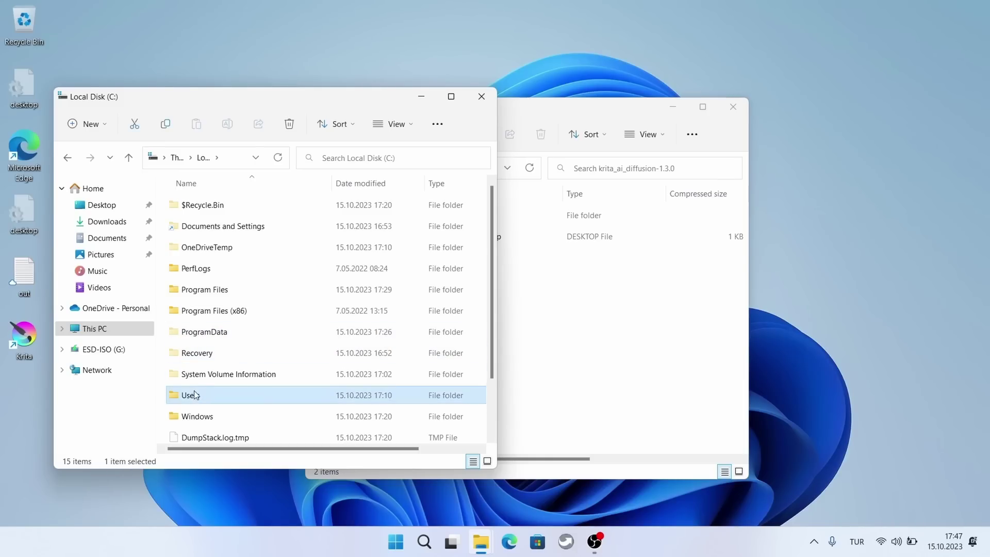
pyautogui.doubleClick(195, 395)
pyautogui.doubleClick(199, 269)
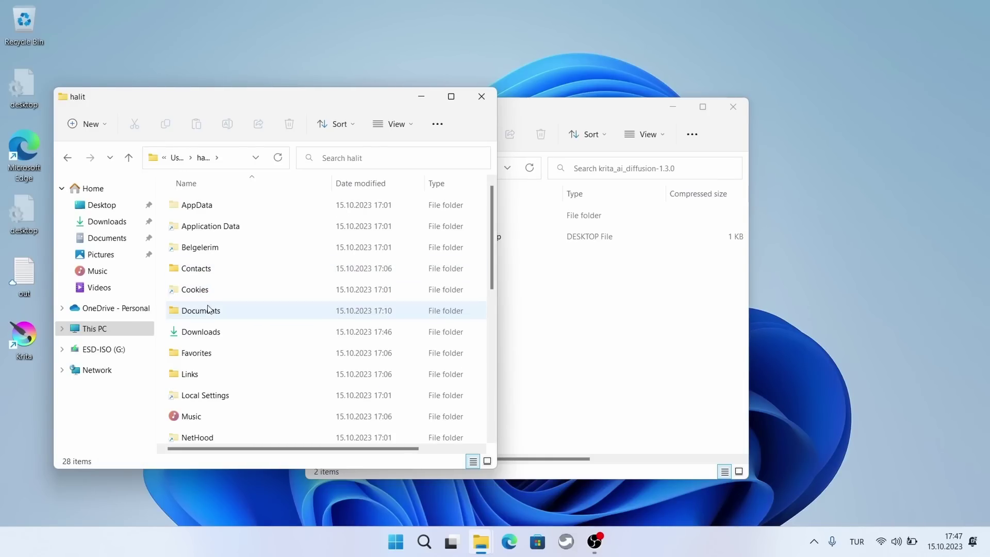
pyautogui.doubleClick(217, 208)
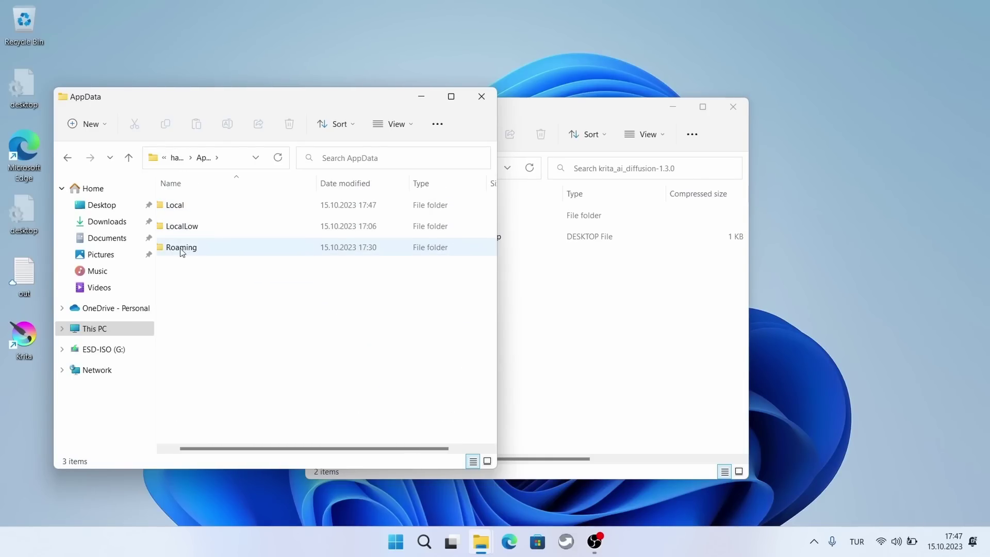
pyautogui.doubleClick(181, 249)
pyautogui.doubleClick(188, 227)
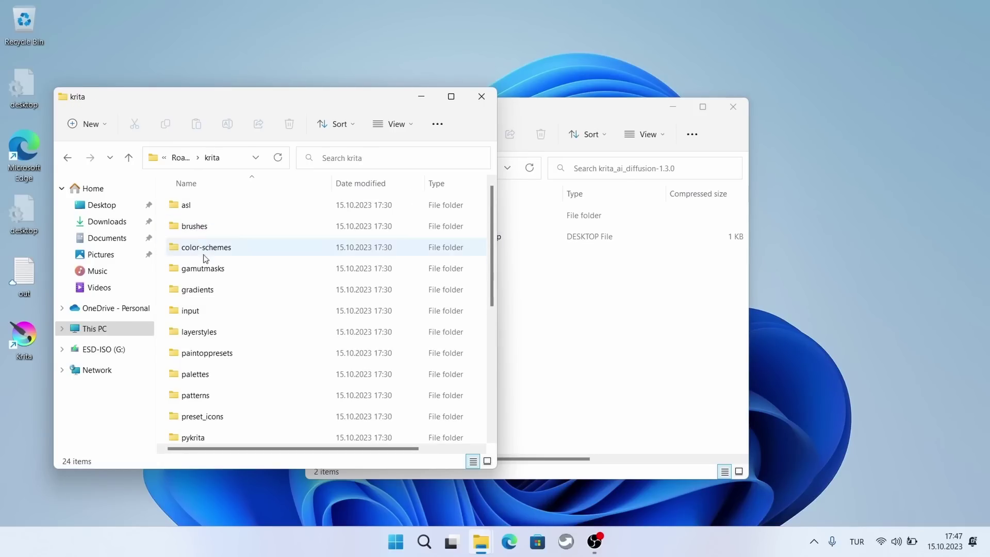
pyautogui.scroll(-3, 213, 319)
pyautogui.doubleClick(200, 264)
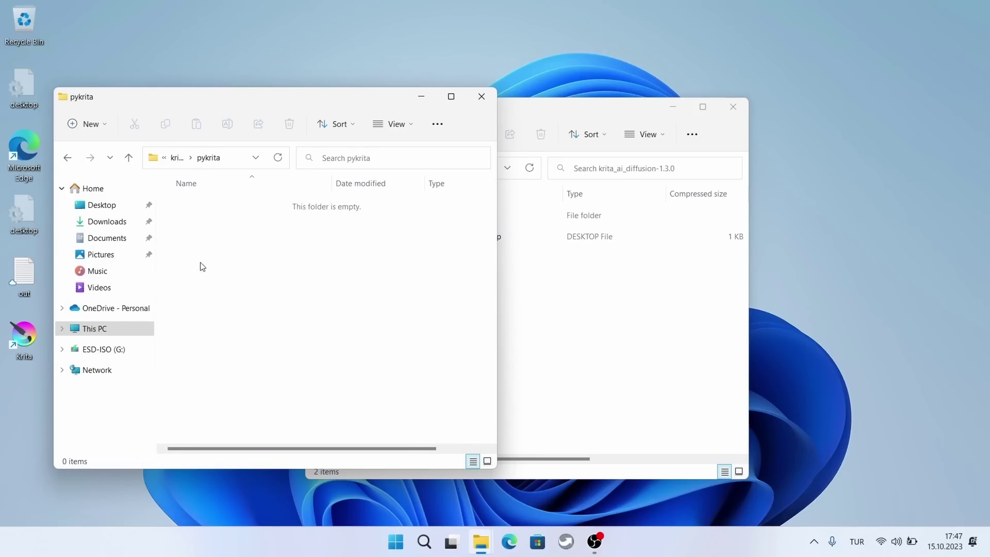
# Widen the pykrita window, select both plugin archive items to copy into pykrita, then close both windows
pyautogui.moveTo(496, 226); pyautogui.dragTo(786, 229)
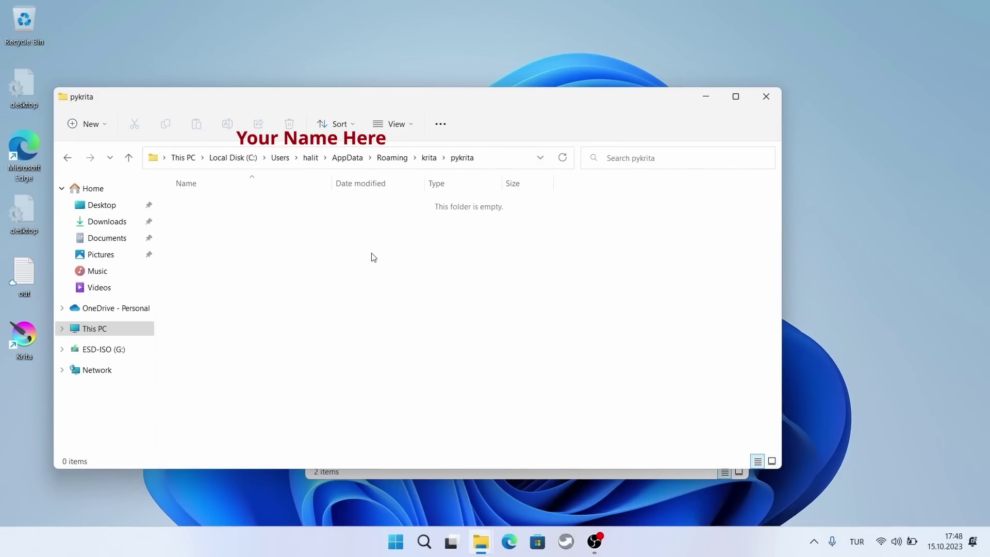
pyautogui.moveTo(462, 469); pyautogui.dragTo(458, 471)
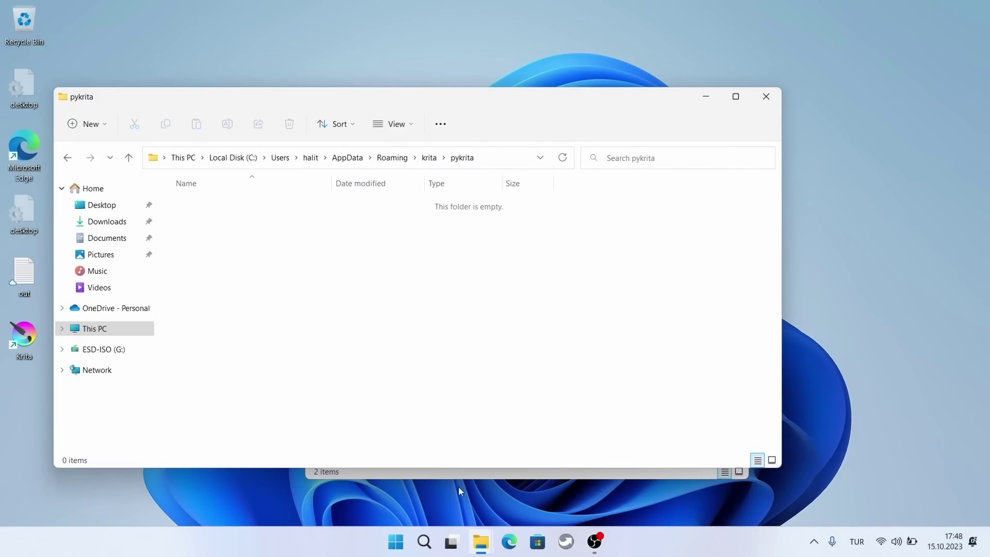
pyautogui.click(455, 478)
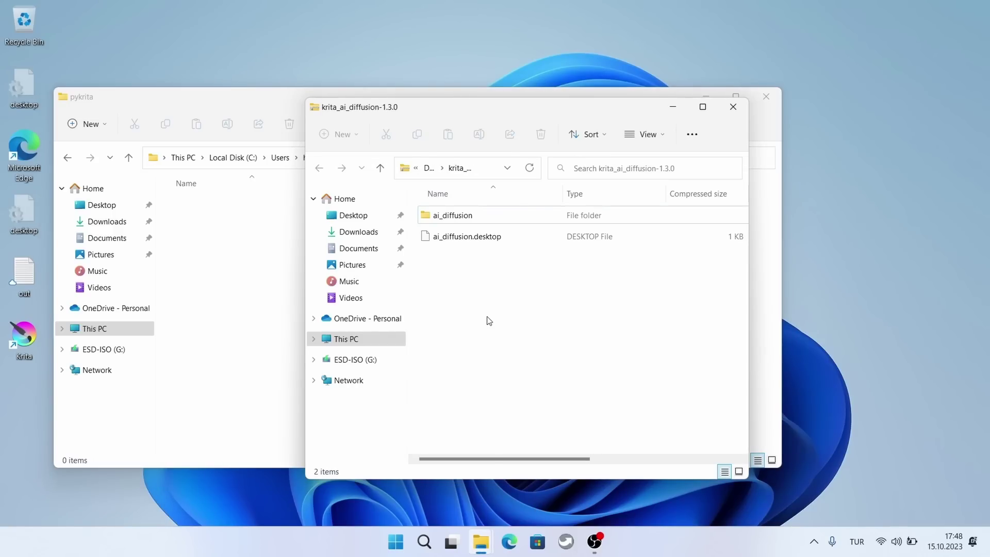
pyautogui.moveTo(487, 316); pyautogui.dragTo(253, 260)
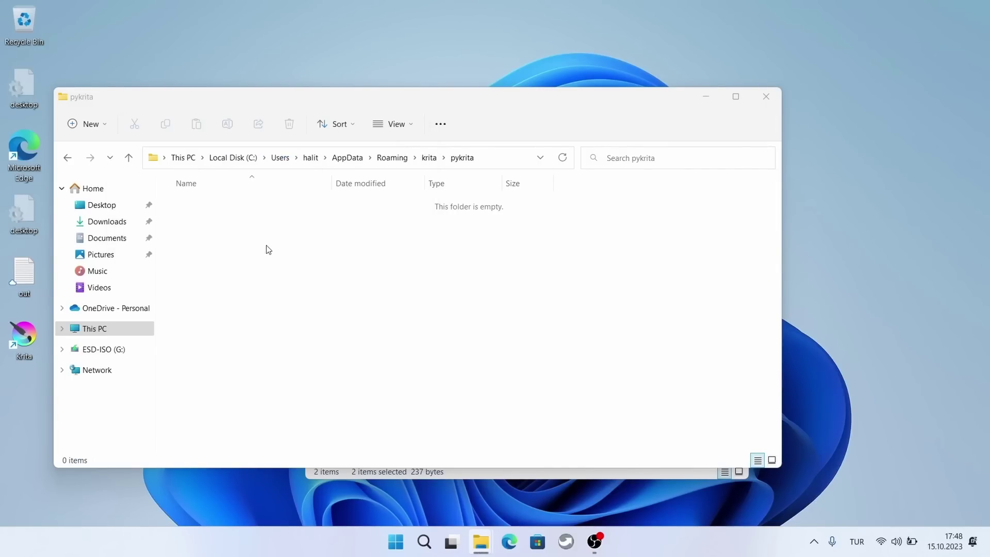
pyautogui.click(770, 104)
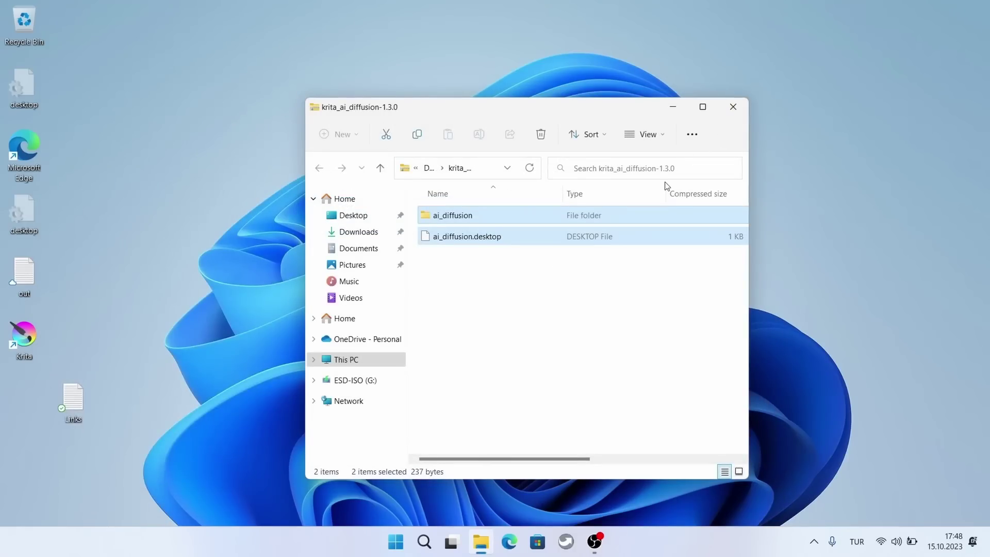
pyautogui.click(731, 107)
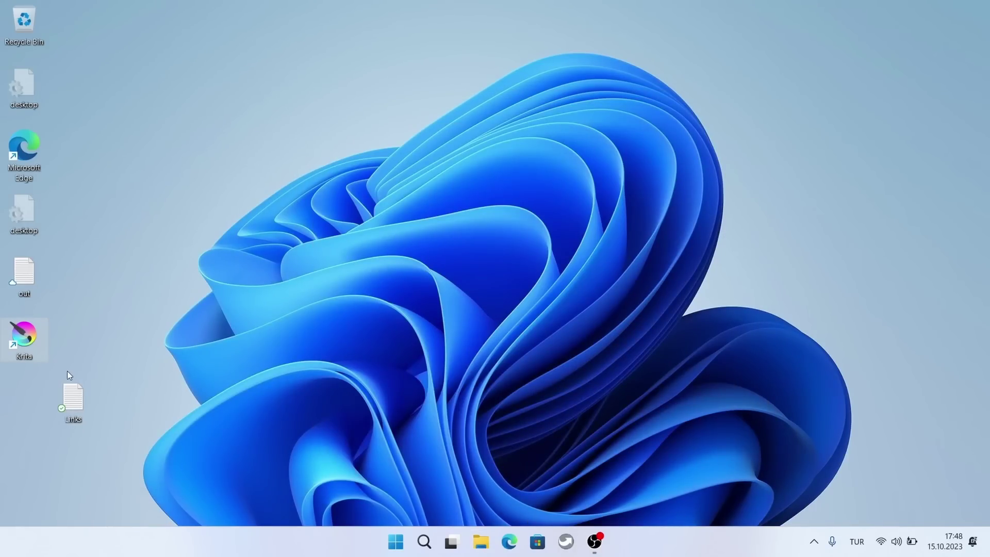
# Launch Krita, tick AI Image Diffusion in Configure Krita's Python Plugin Manager, and confirm with OK
pyautogui.doubleClick(23, 338)
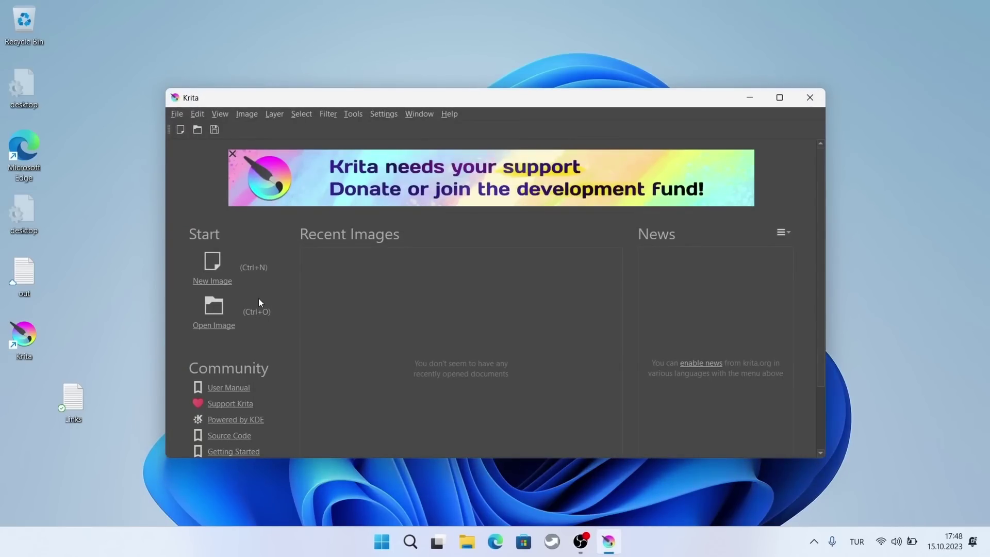
pyautogui.click(379, 113)
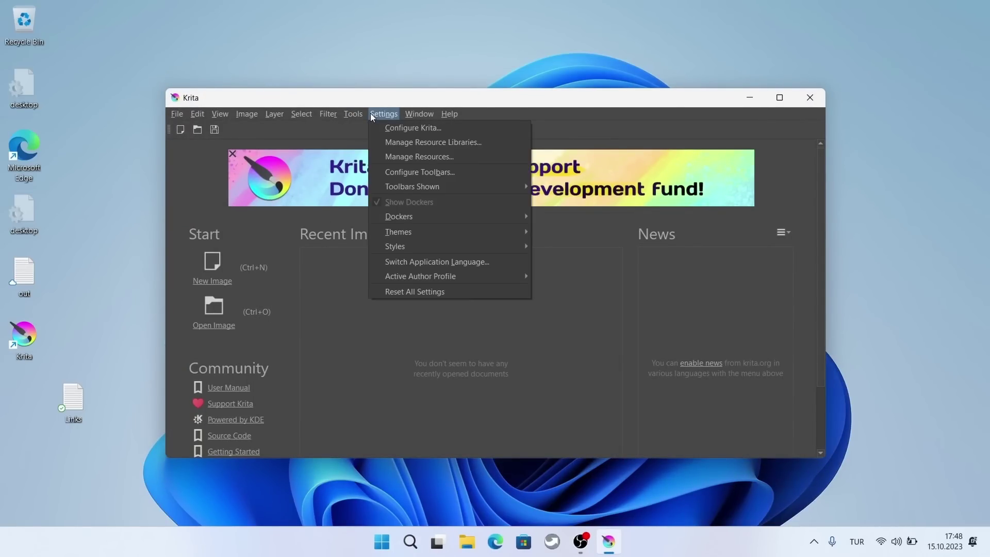
pyautogui.click(392, 129)
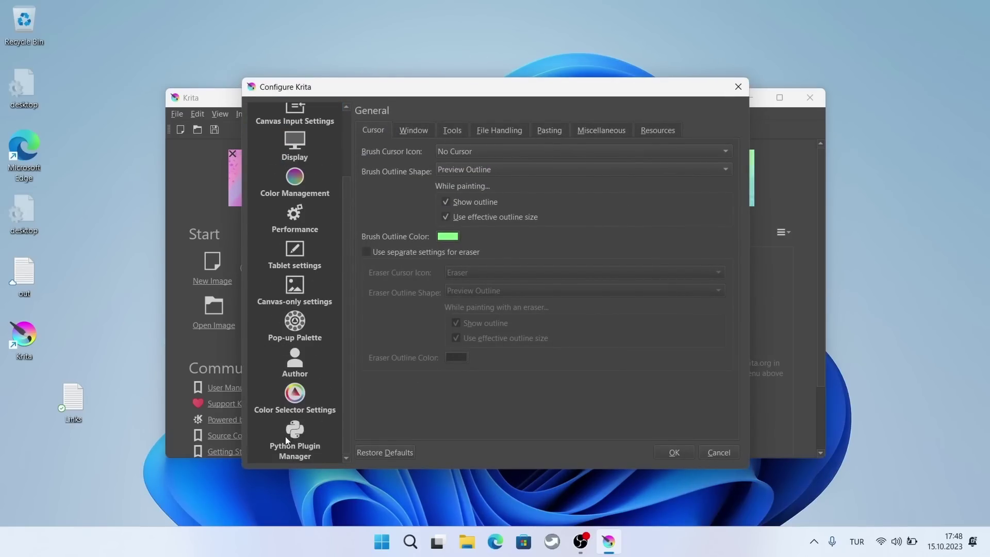
pyautogui.click(296, 431)
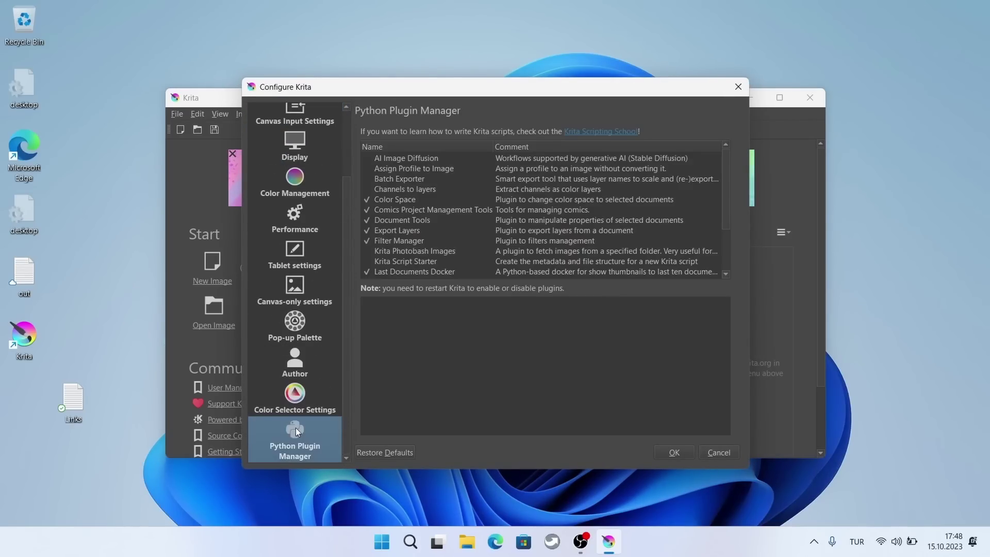
pyautogui.click(369, 158)
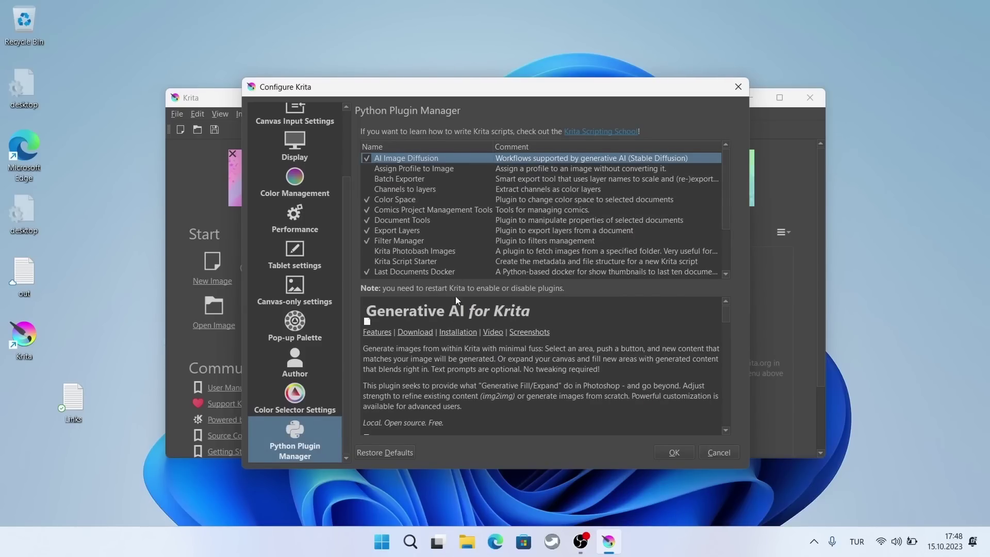
pyautogui.scroll(-1, 439, 224)
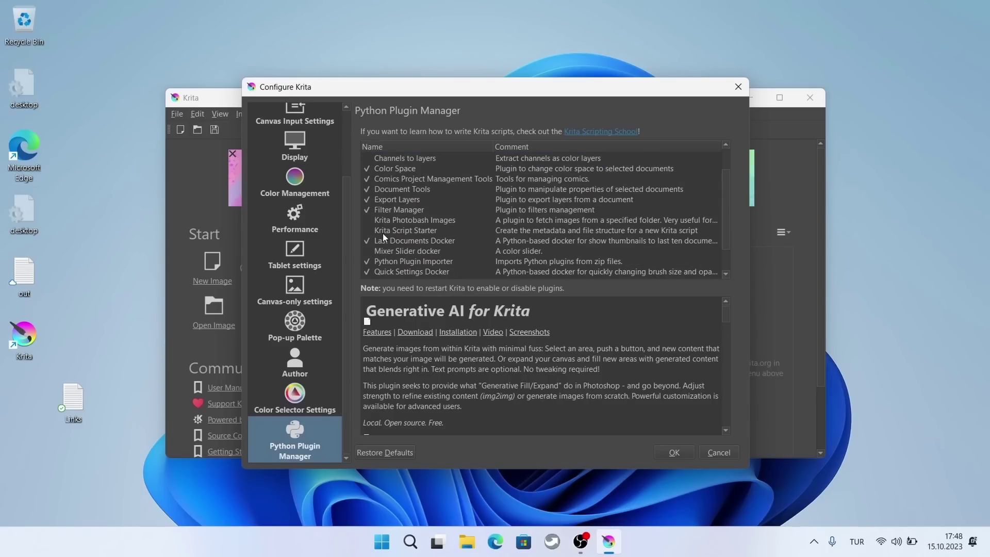
pyautogui.scroll(-1, 392, 237)
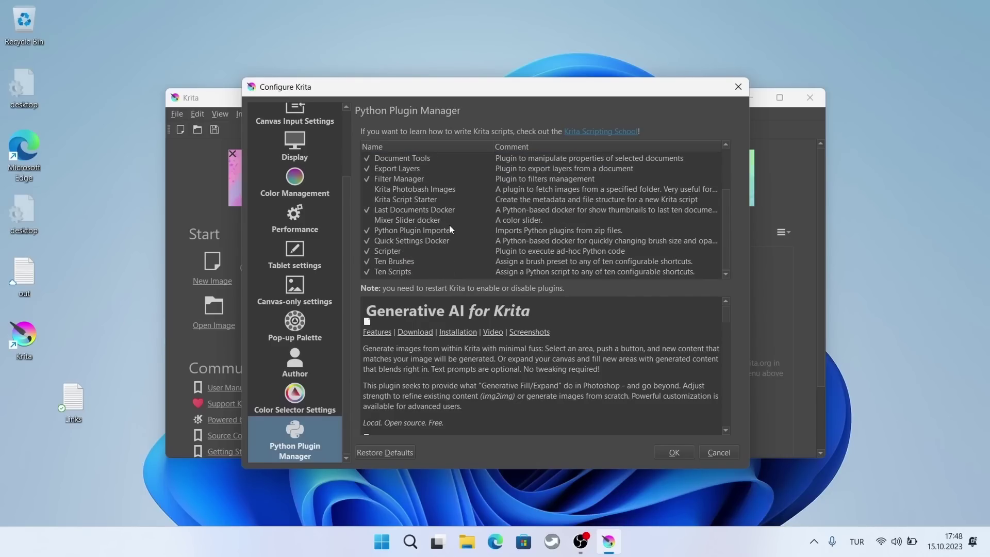
pyautogui.scroll(2, 395, 222)
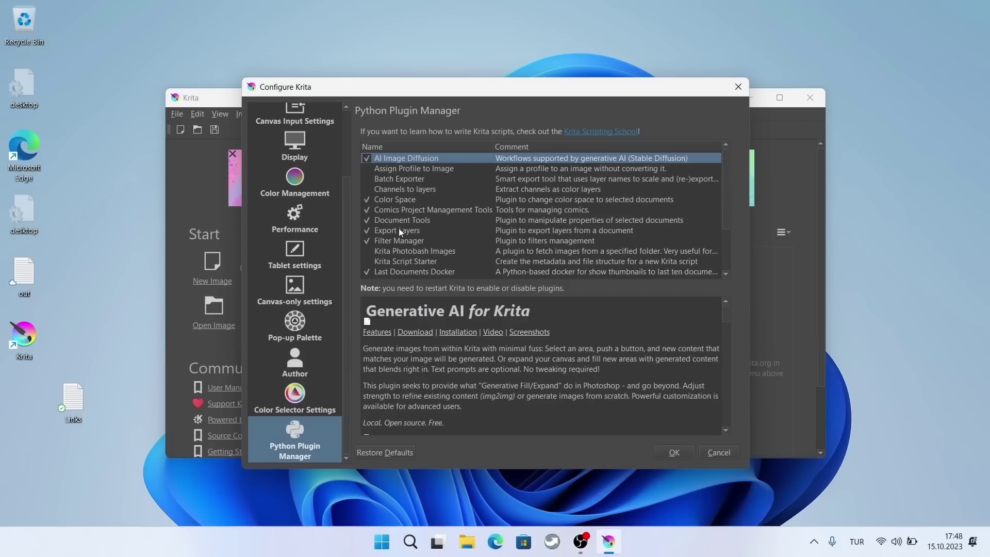
pyautogui.click(671, 452)
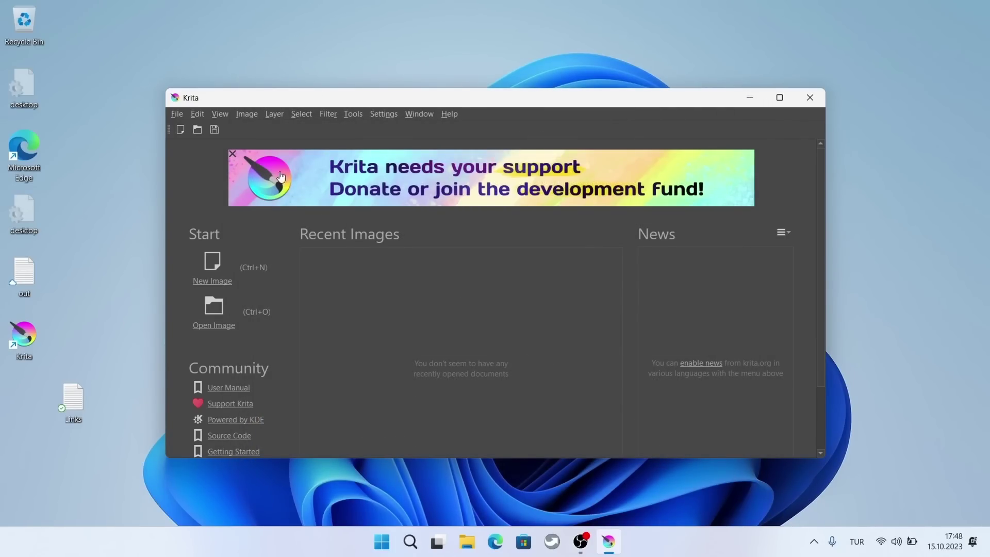
# Restart Krita and create a new image with the Texture 1024x1024 preset
pyautogui.click(809, 97)
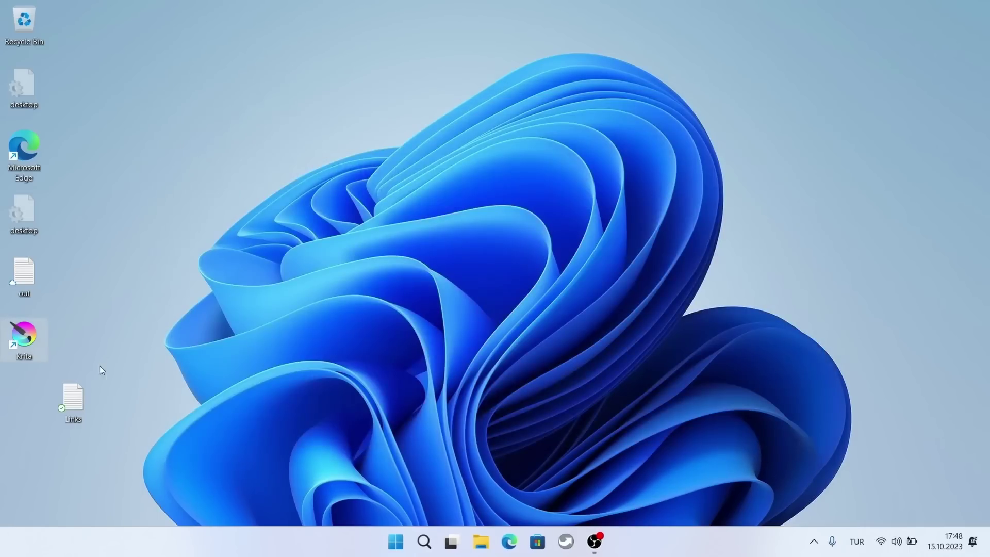
pyautogui.doubleClick(23, 335)
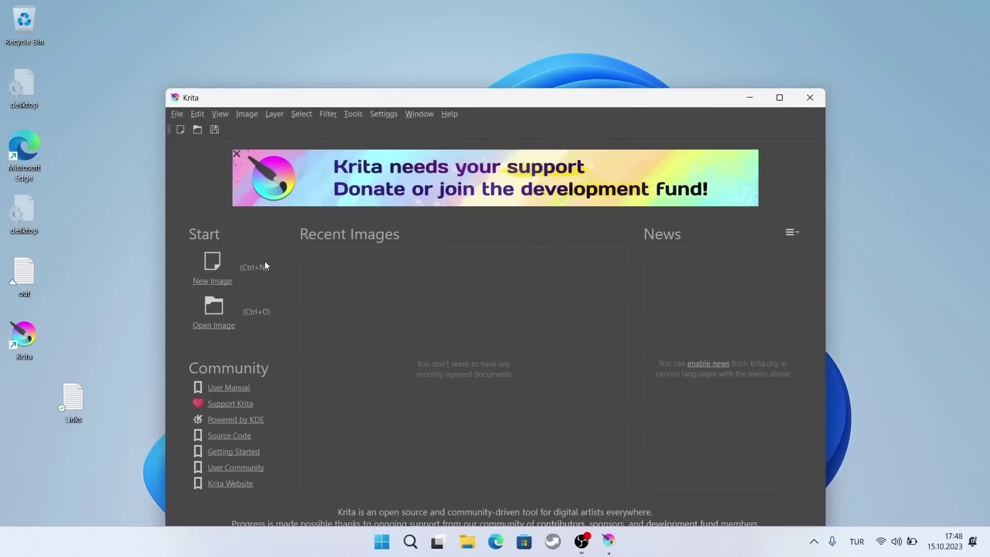
pyautogui.click(384, 114)
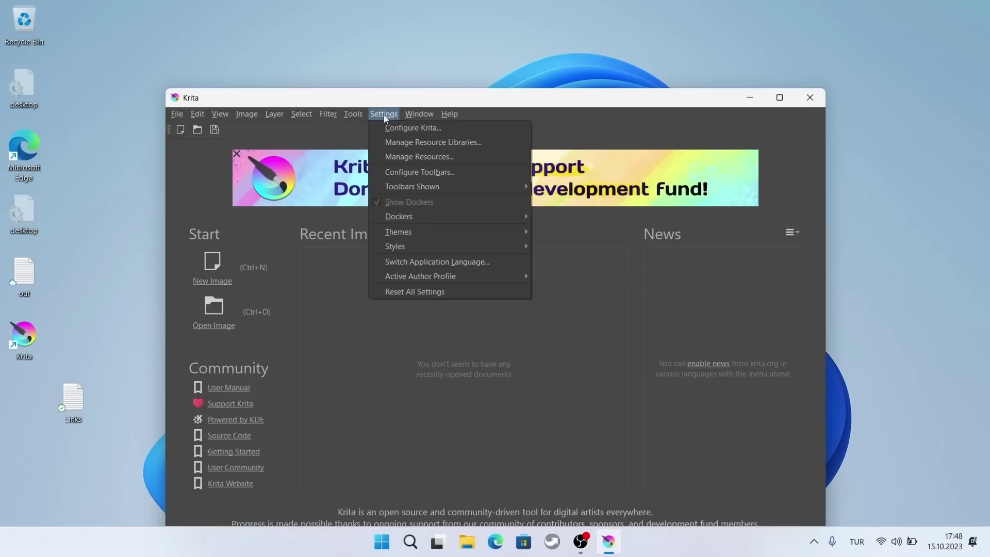
pyautogui.moveTo(383, 218)
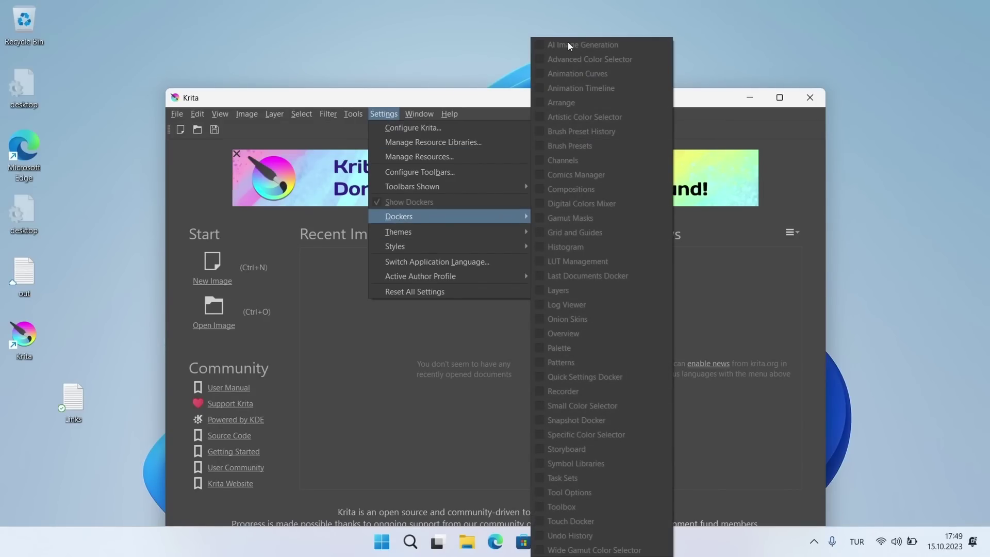
pyautogui.click(216, 265)
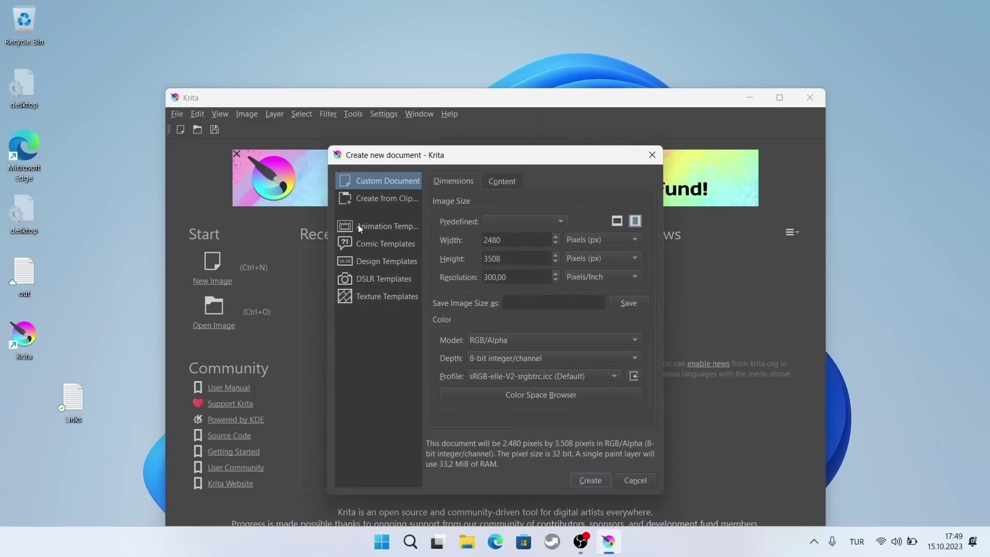
pyautogui.click(490, 221)
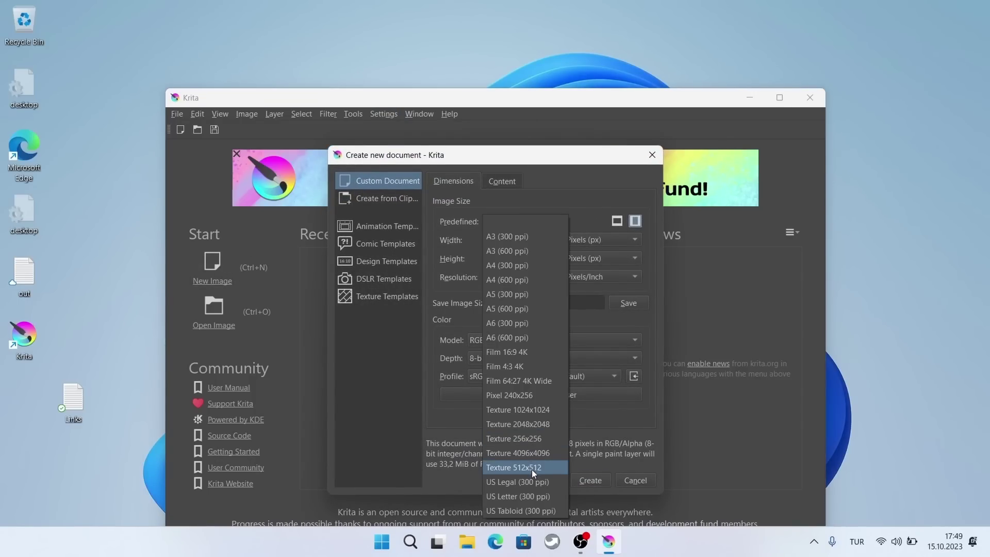
pyautogui.click(538, 409)
pyautogui.click(589, 480)
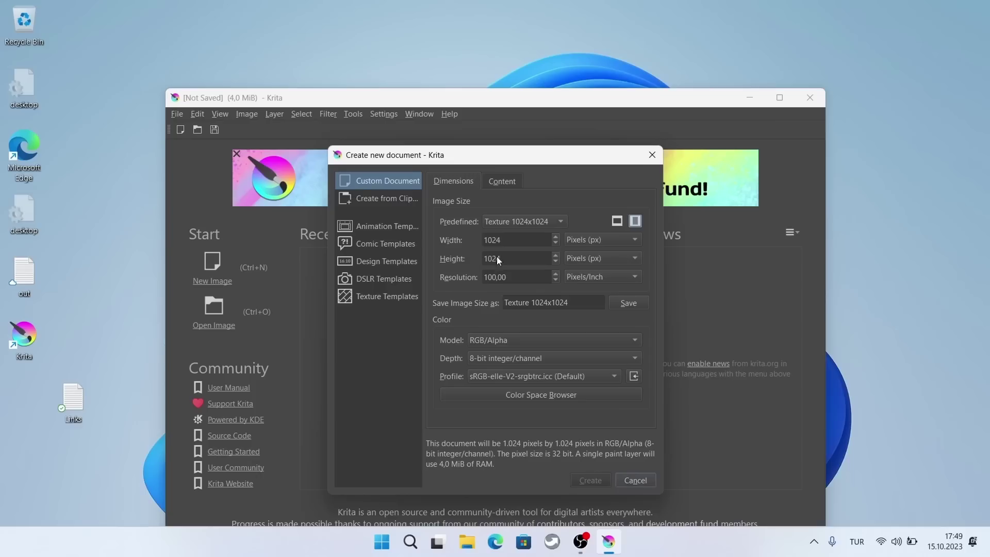
# Show the AI Image Generation docker and open its server configuration
pyautogui.click(391, 114)
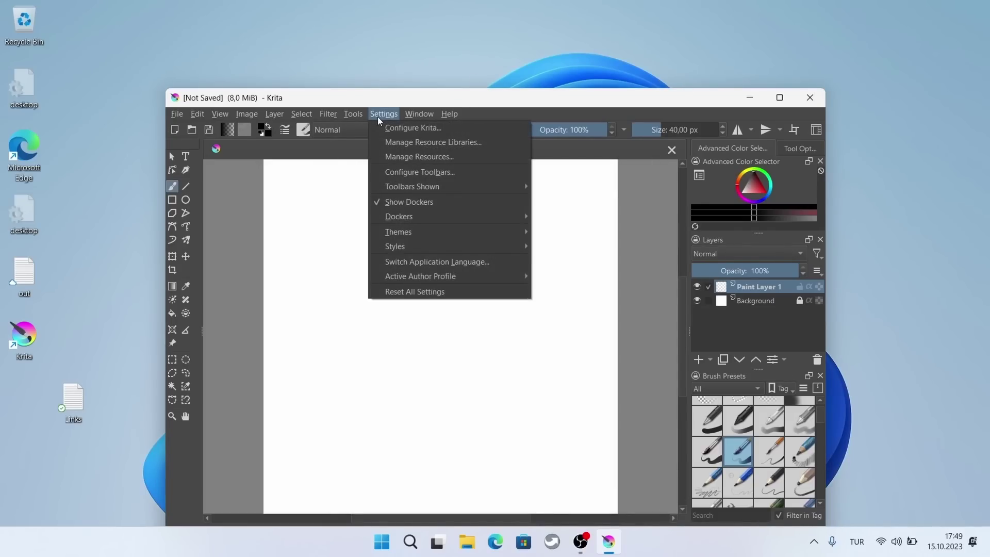
pyautogui.moveTo(432, 216)
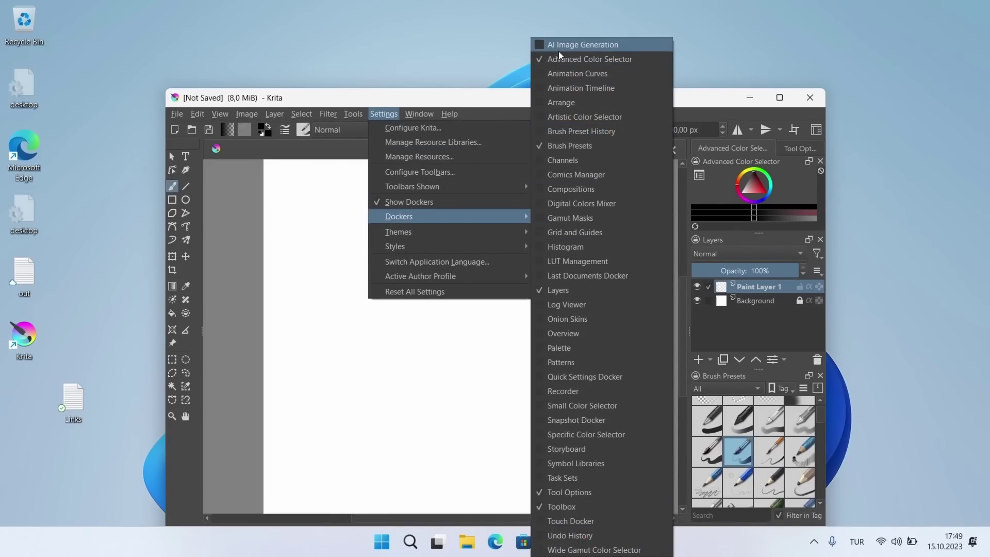
pyautogui.click(542, 49)
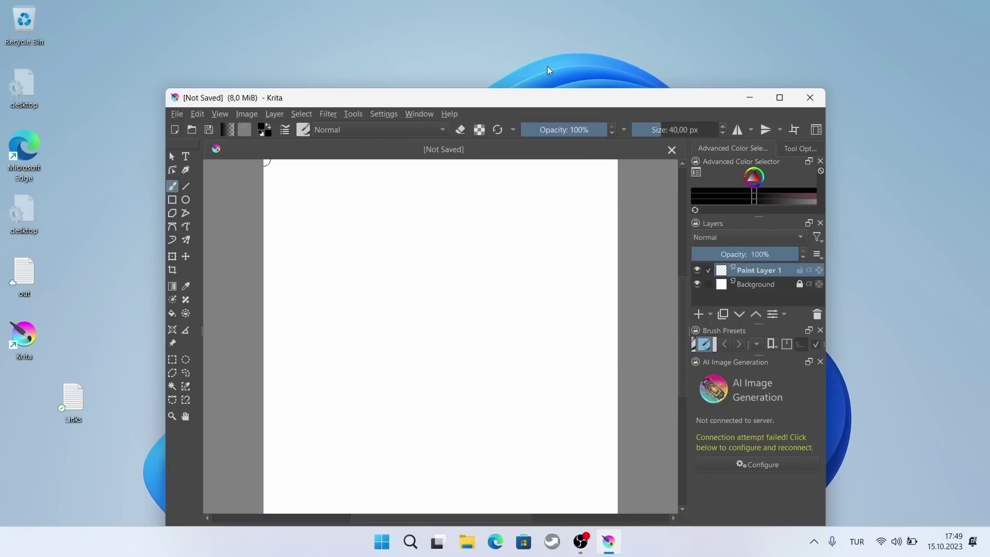
pyautogui.moveTo(735, 106); pyautogui.dragTo(612, 40)
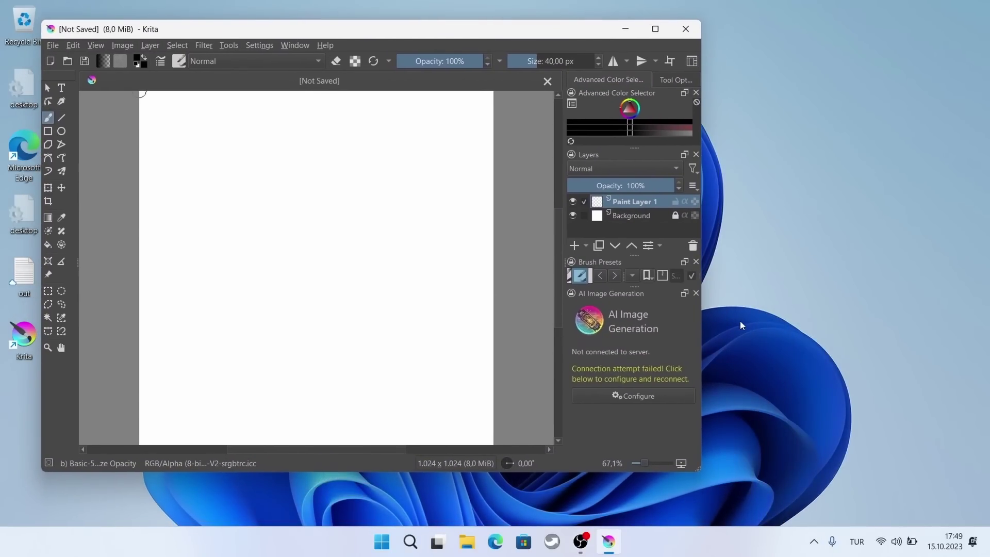
pyautogui.click(640, 397)
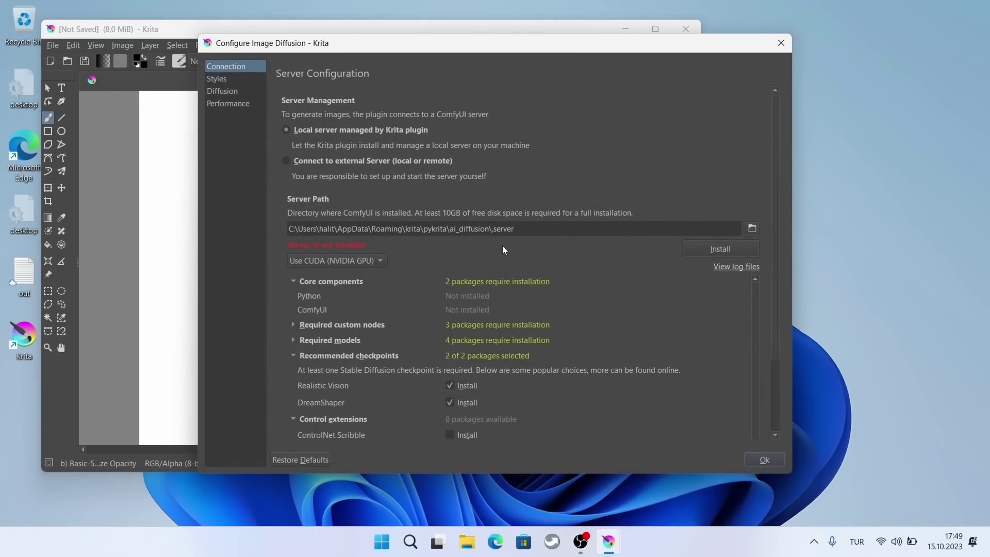
pyautogui.click(382, 264)
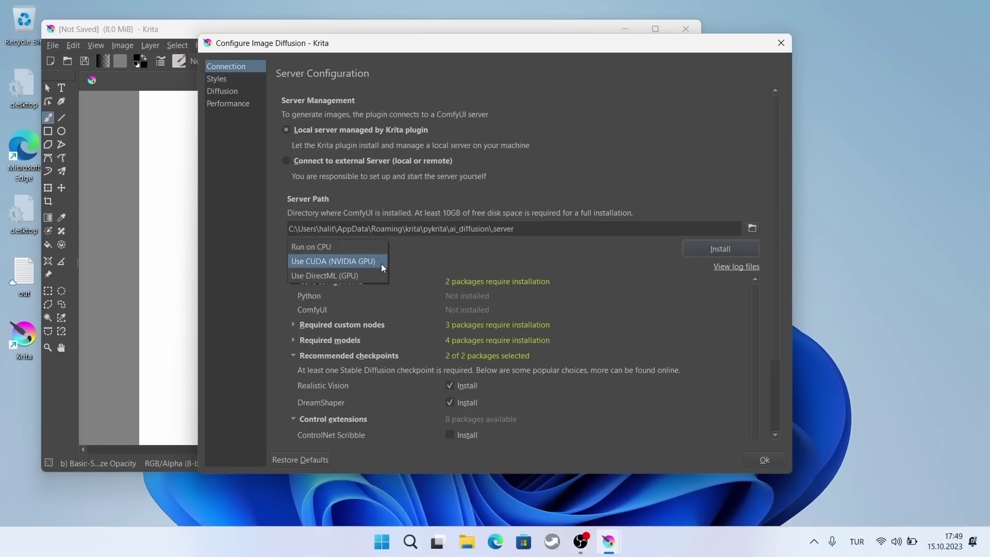
# Keep Use CUDA (NVIDIA GPU), install the local ComfyUI server, and expand the custom nodes and models lists
pyautogui.click(410, 258)
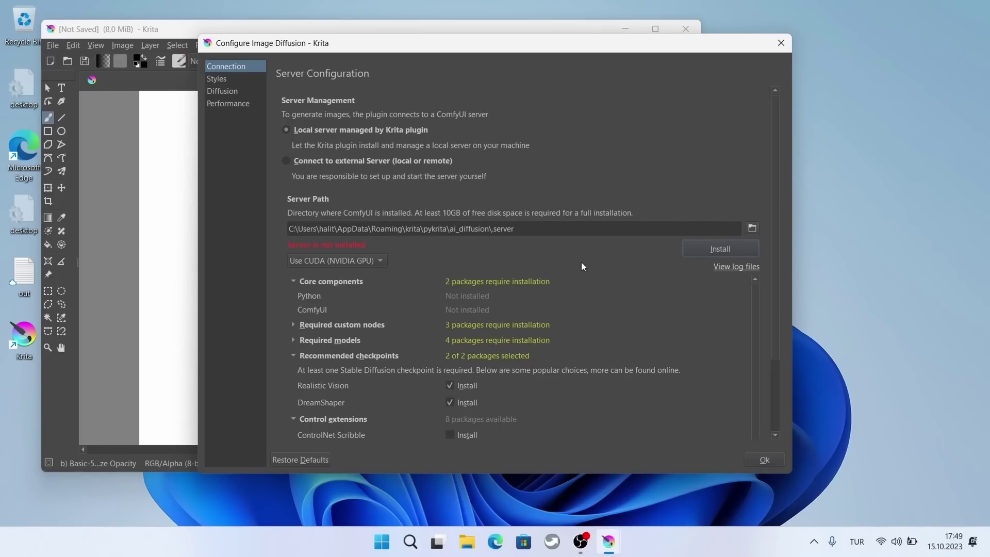
pyautogui.click(709, 252)
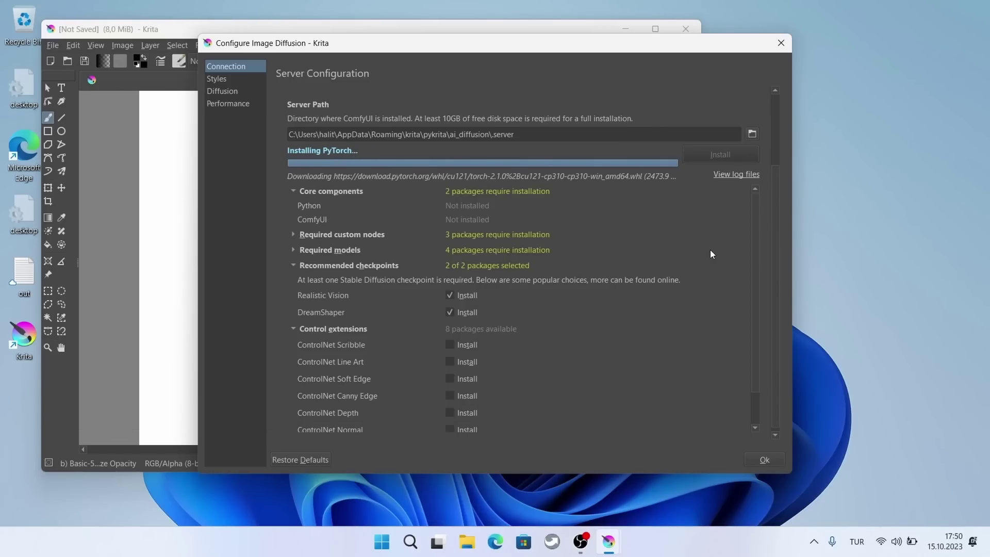
pyautogui.scroll(-2, 356, 316)
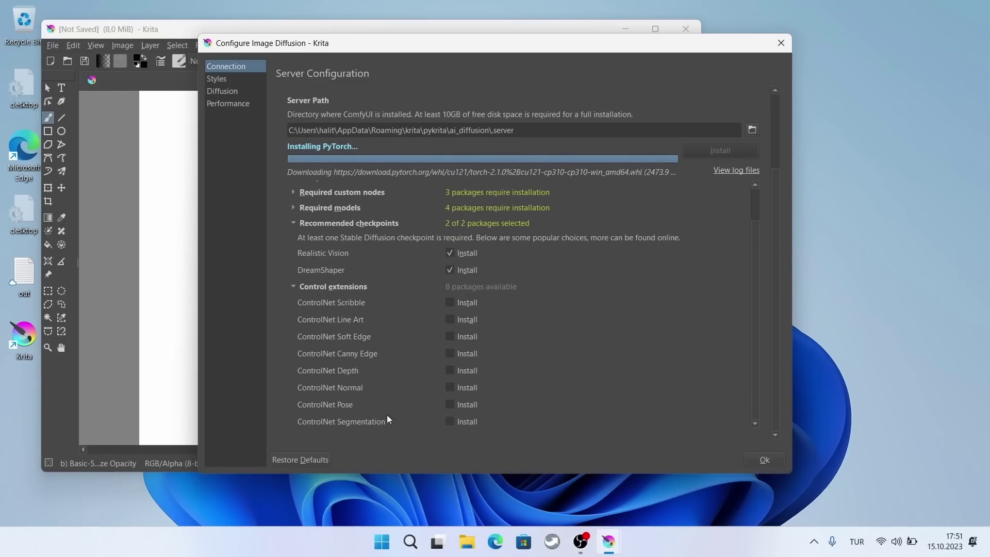
pyautogui.scroll(3, 498, 319)
pyautogui.click(293, 260)
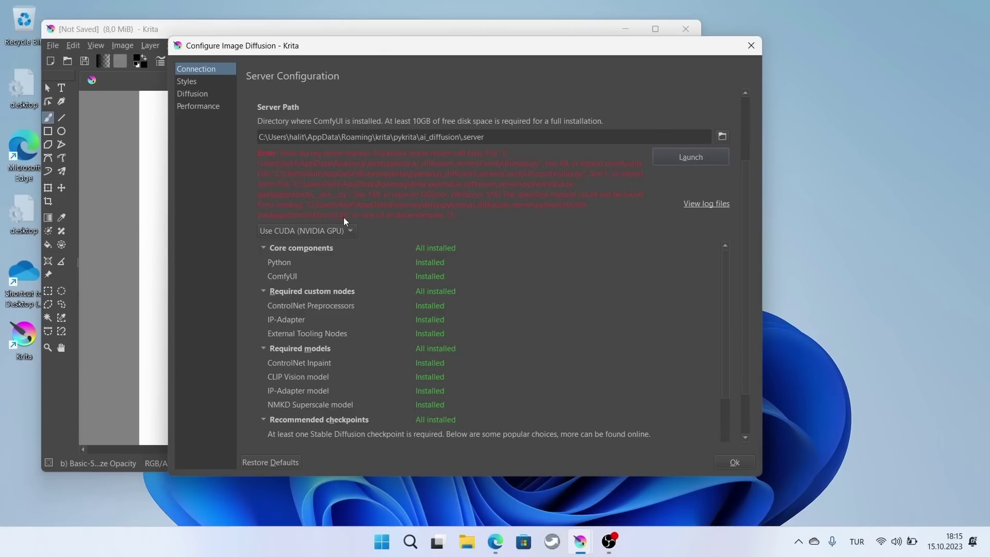
# Open the NVIDIA 537.58 driver package from Edge's Downloads list
pyautogui.click(495, 542)
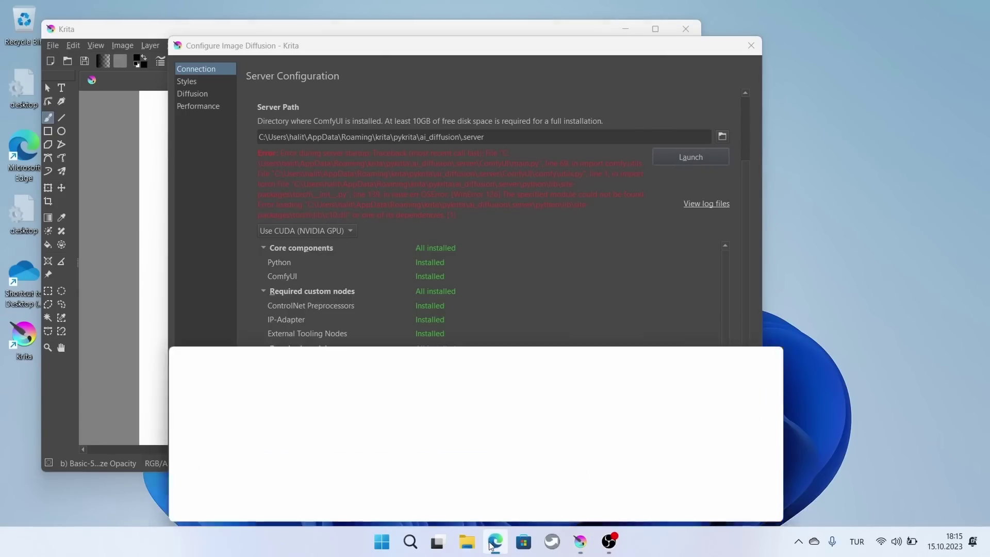
pyautogui.click(653, 368)
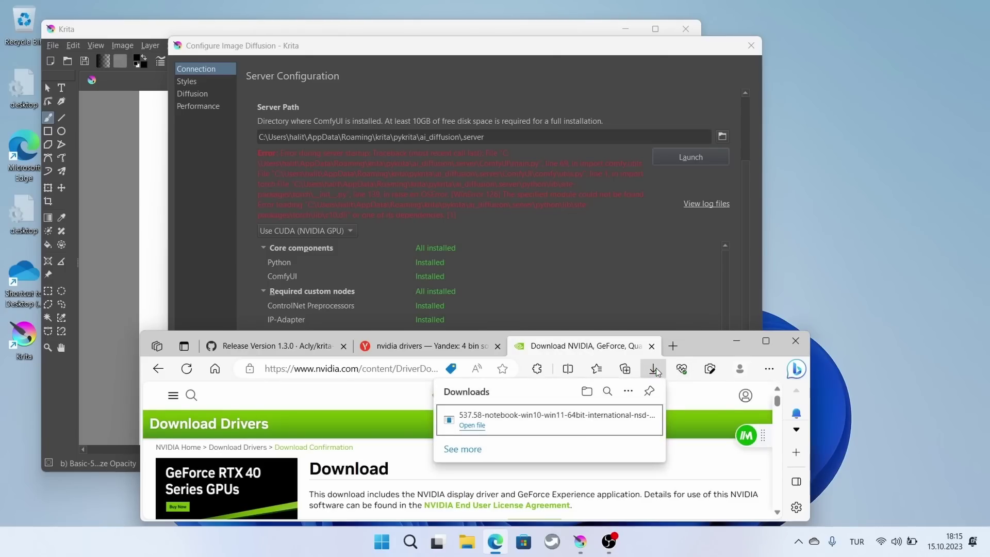
pyautogui.click(458, 435)
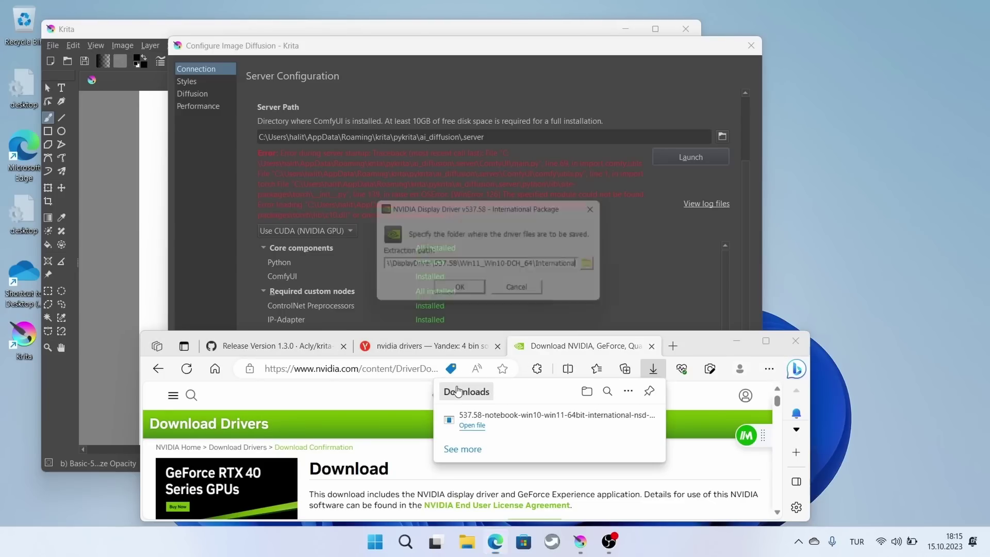
# Accept the default extraction folder for the 537.58 driver package
pyautogui.click(463, 293)
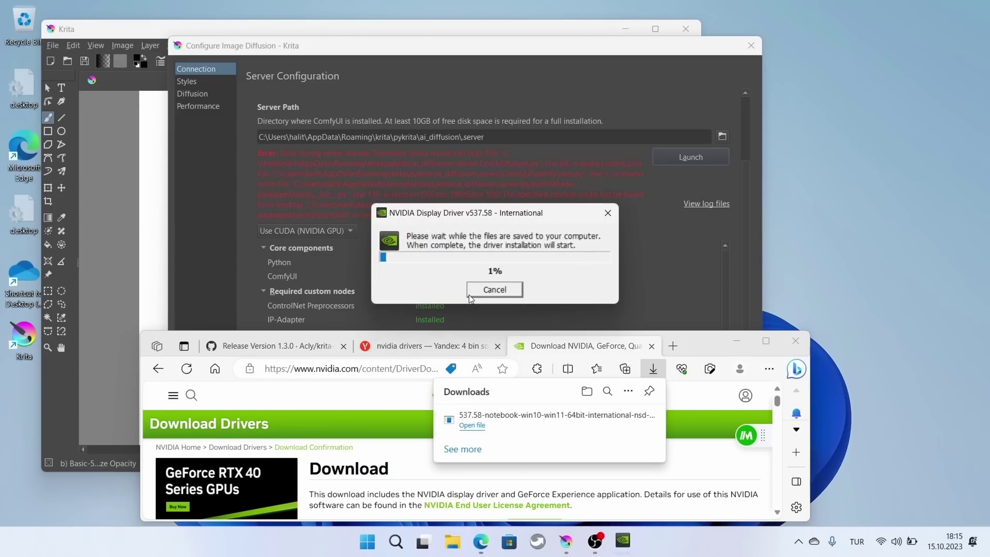
pyautogui.click(736, 340)
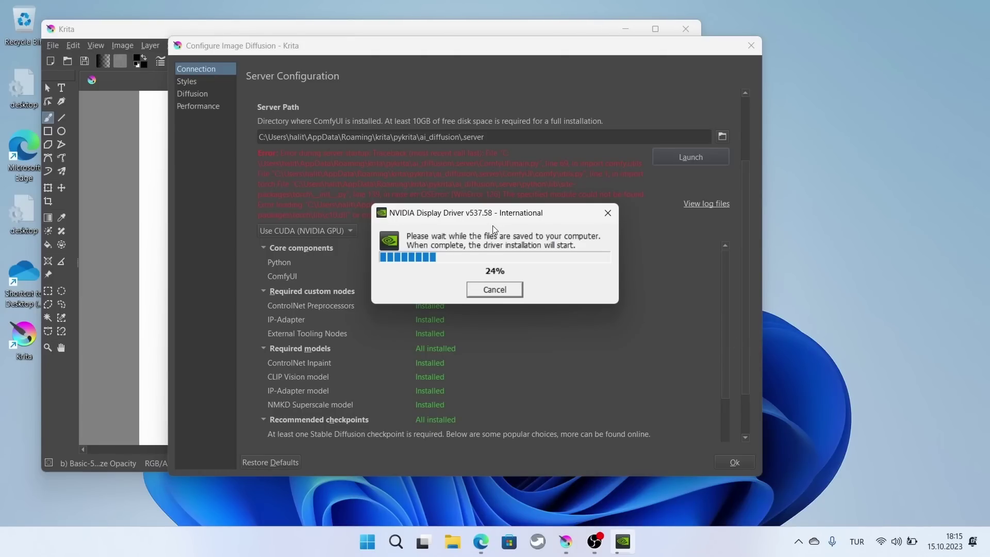
pyautogui.click(637, 497)
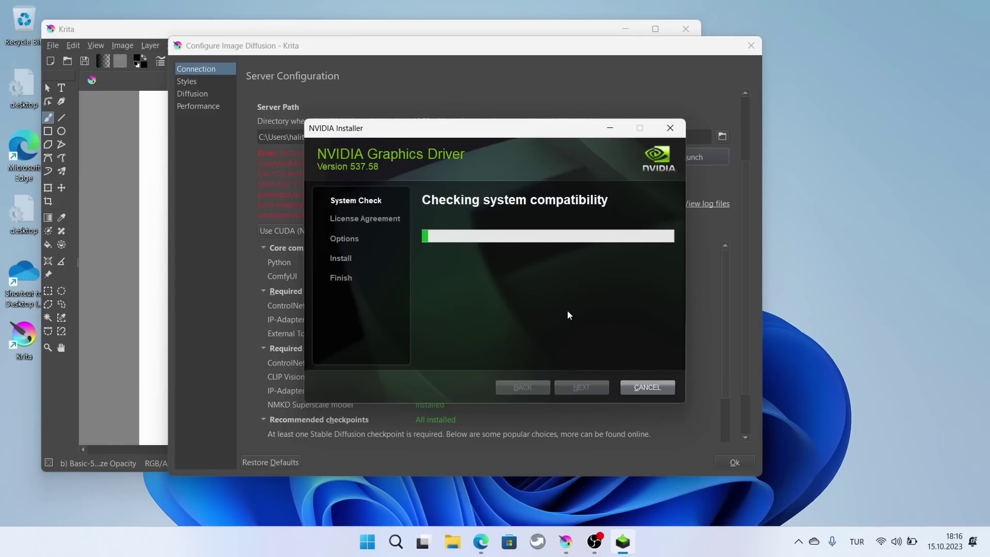
# Install driver 537.58 using Custom installation, then relaunch Krita from its desktop icon
pyautogui.click(556, 388)
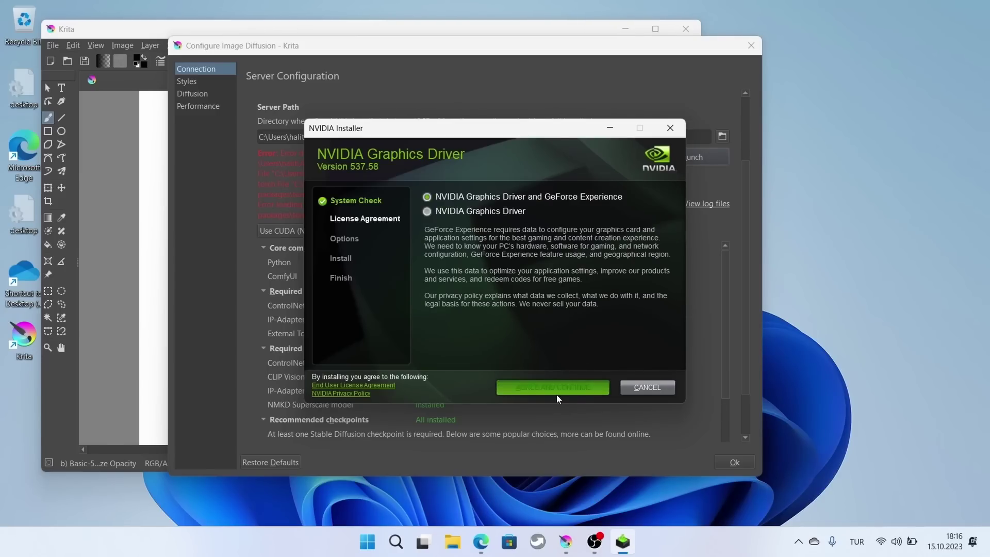
pyautogui.click(581, 388)
pyautogui.click(593, 393)
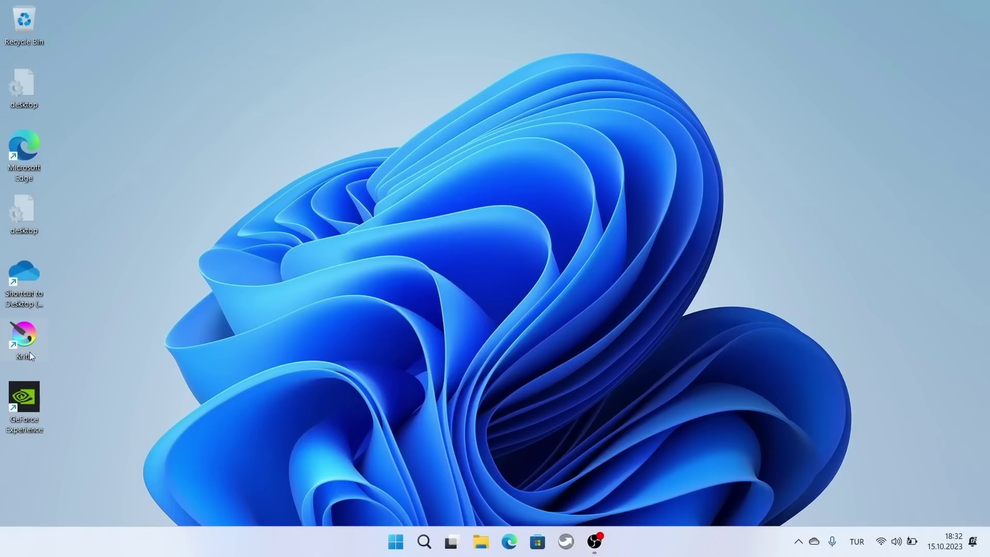
pyautogui.doubleClick(29, 352)
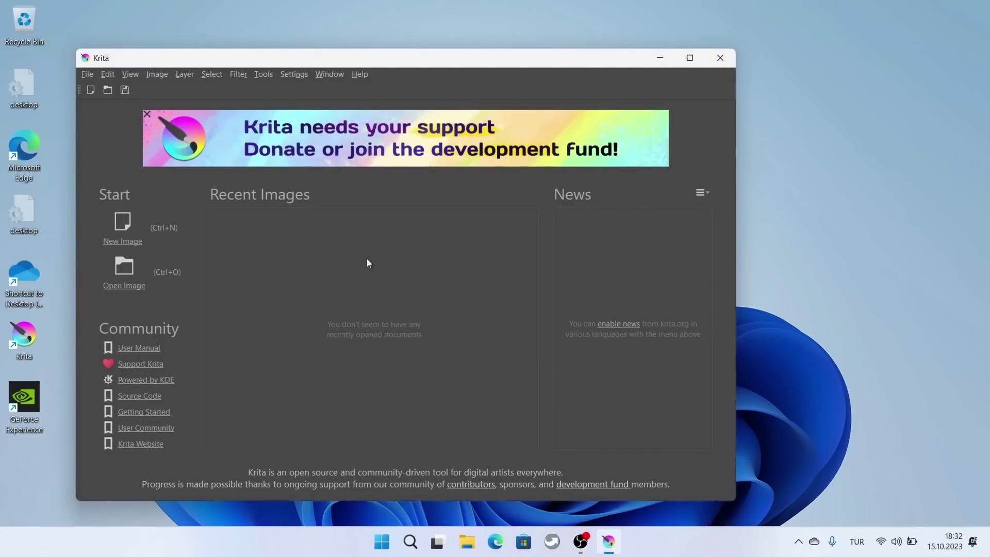
# Create a new 1024×1024 document and launch the local ComfyUI server from the AI docker's configuration
pyautogui.click(119, 241)
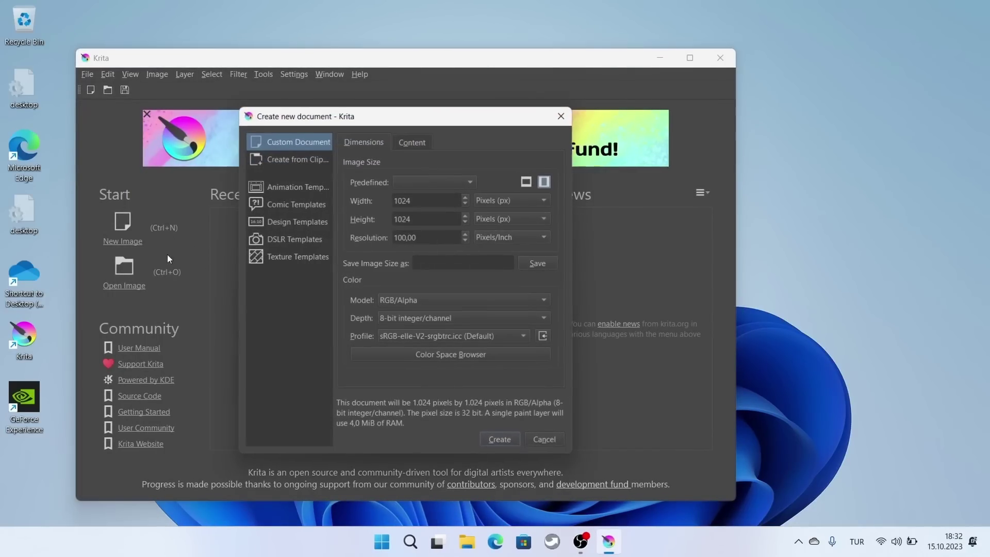
pyautogui.click(493, 441)
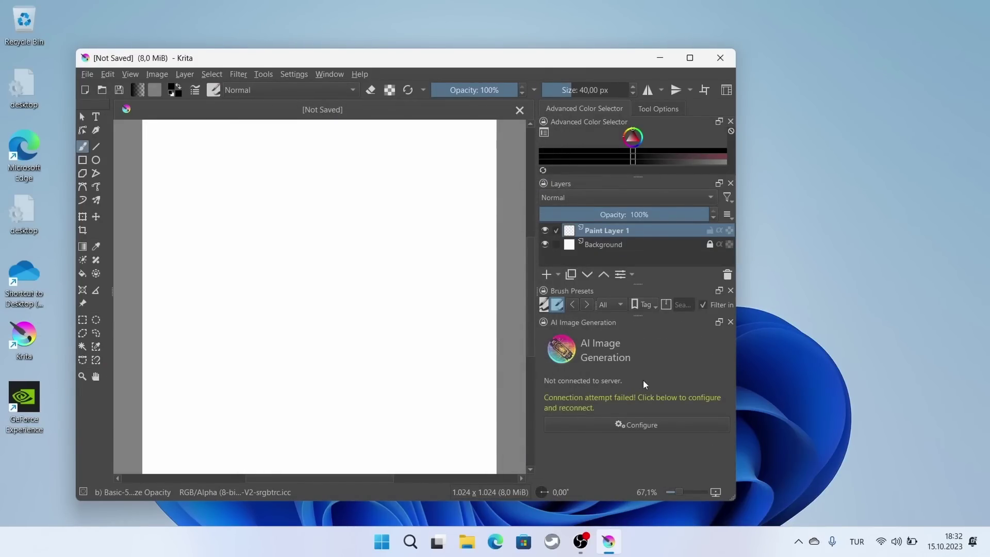
pyautogui.click(639, 424)
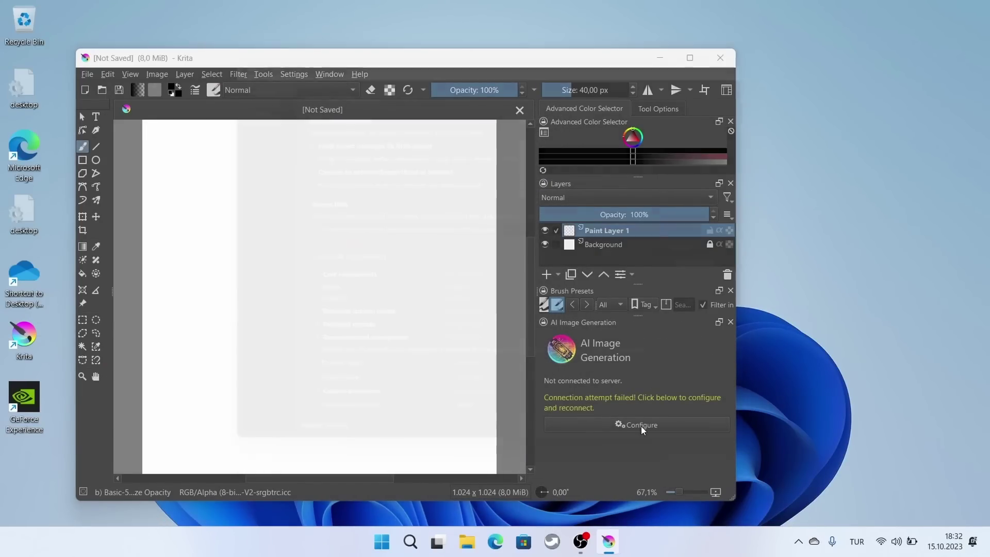
pyautogui.click(732, 250)
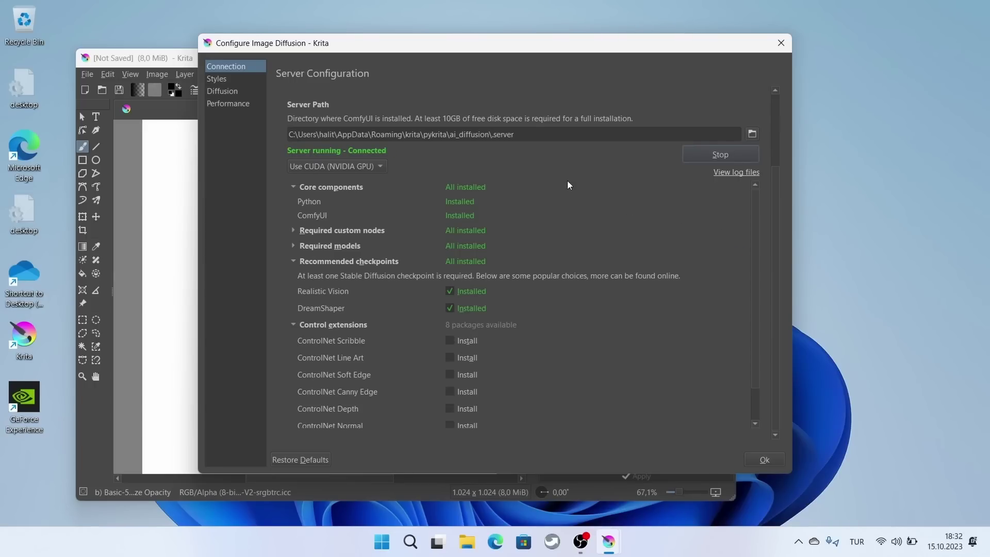
# Review the Style Presets list, keep Cinematic Photo, and close the diffusion configuration
pyautogui.click(227, 80)
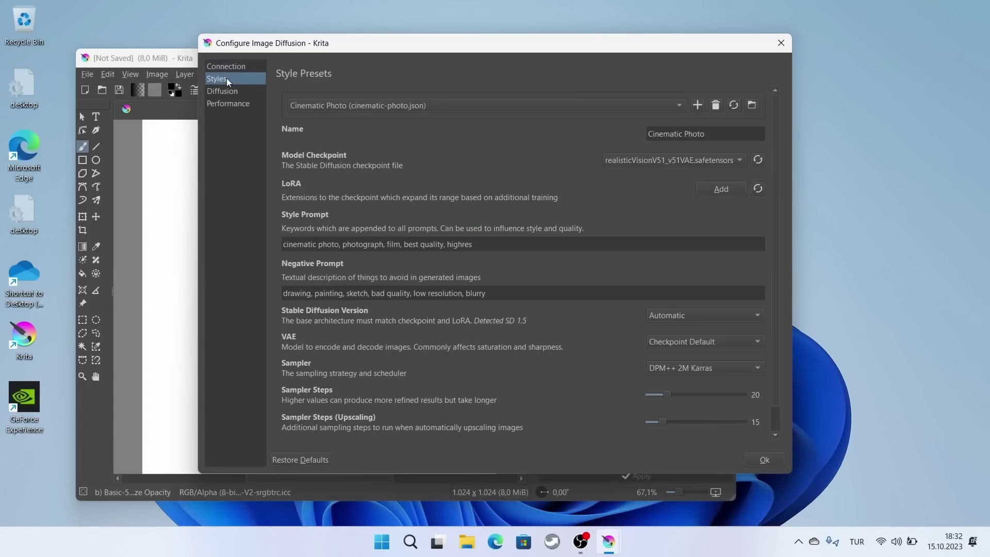
pyautogui.click(320, 103)
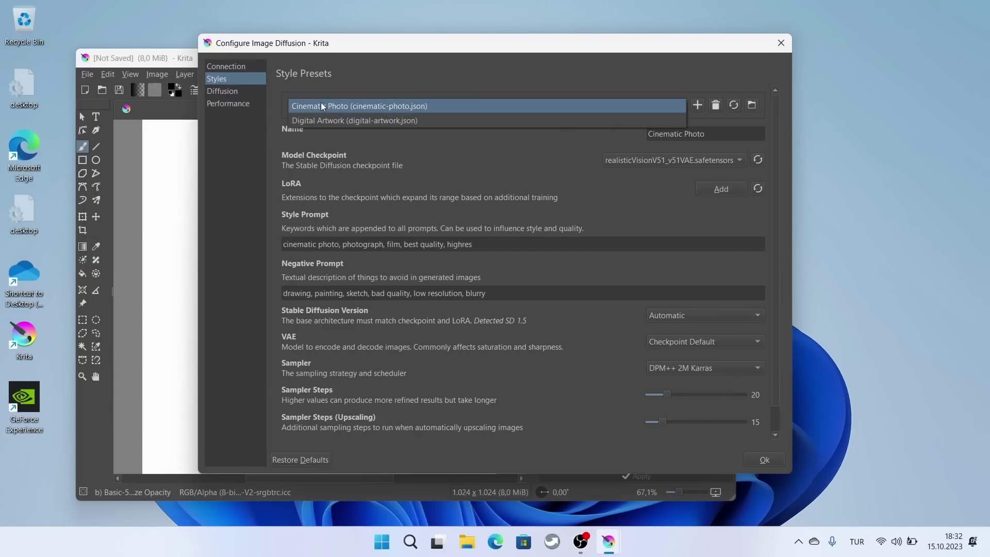
pyautogui.click(351, 73)
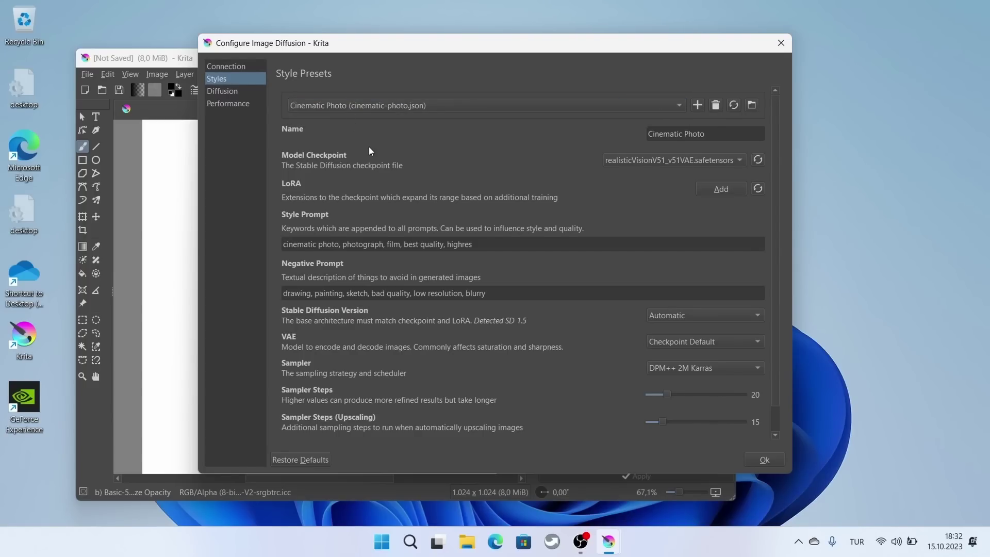
pyautogui.click(774, 462)
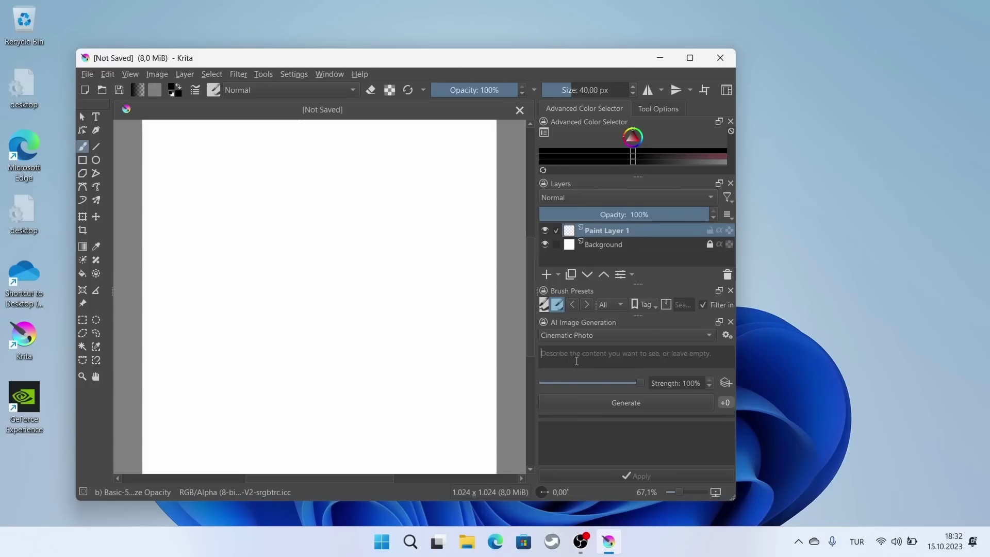
# Generate an image from the prompt 'a cat', then enter 'crystal formations on an alien planet'
pyautogui.scroll(-1, 420, 314)
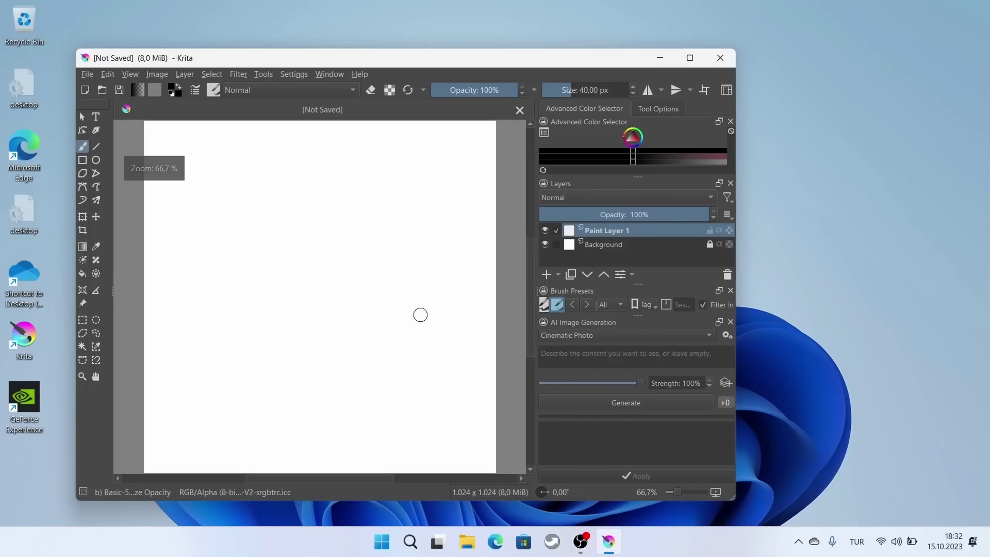
pyautogui.click(586, 361)
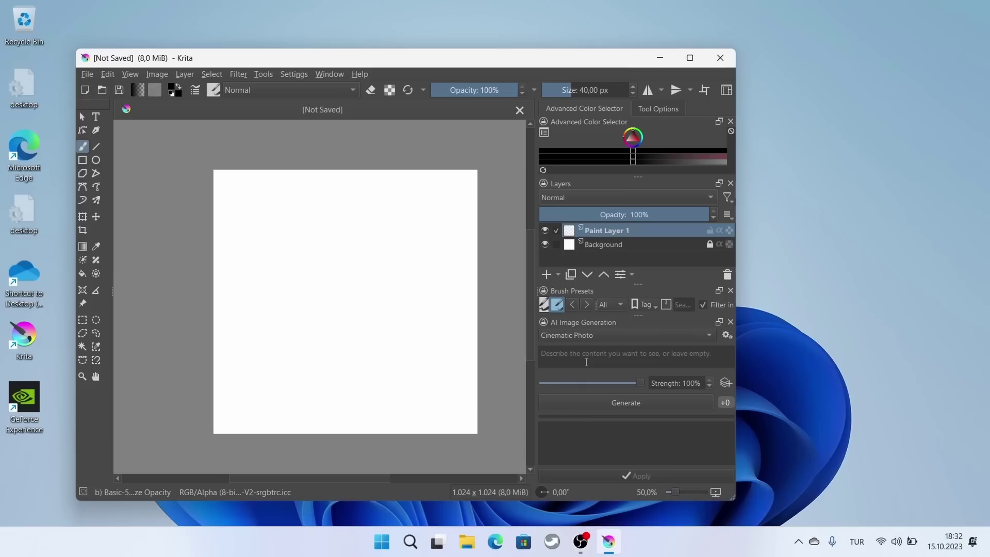
pyautogui.write('ac')
pyautogui.write('aa')
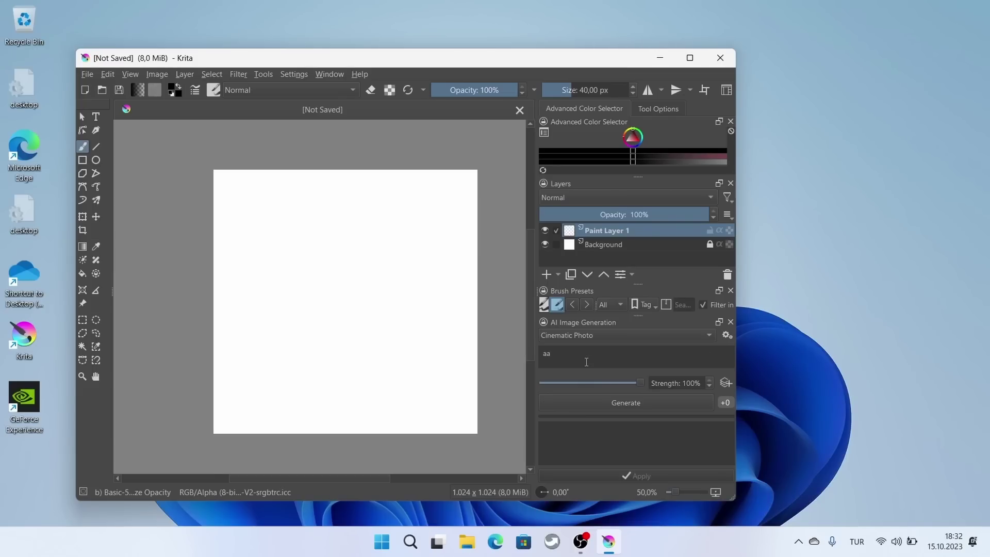
pyautogui.press('BackSpace')
pyautogui.write('ca')
pyautogui.press('BackSpace')
pyautogui.press('BackSpace')
pyautogui.write('ca')
pyautogui.click(621, 408)
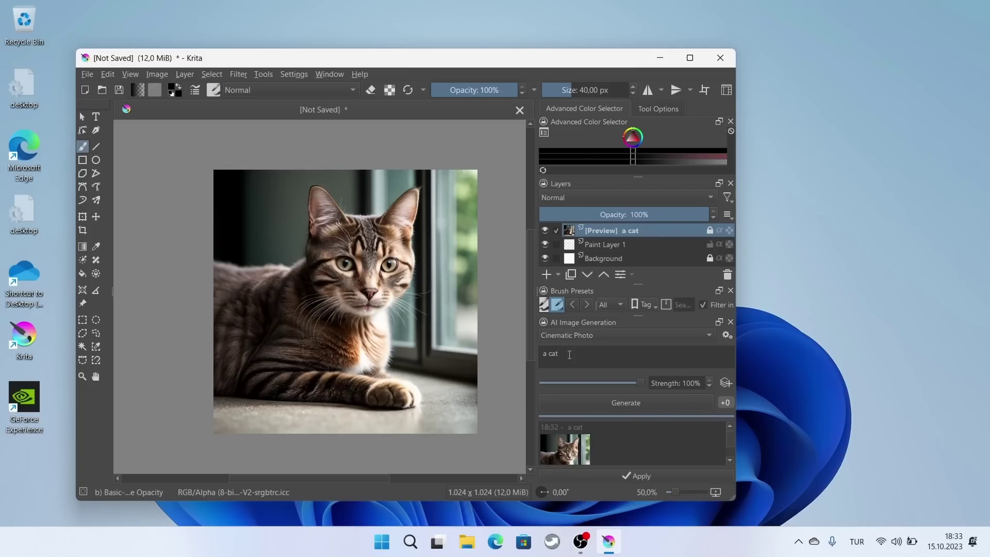
pyautogui.hotkey('ctrl', 'a')
pyautogui.write('crystal formations on an alien plane')
# Generate the crystal formations image, maximize Krita and float the AI generation docker
pyautogui.click(617, 407)
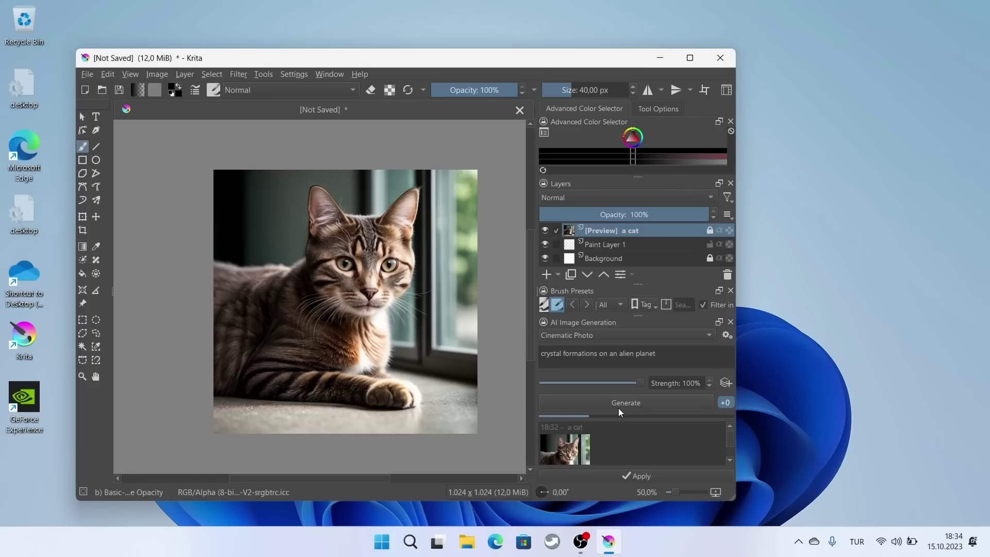
pyautogui.click(690, 58)
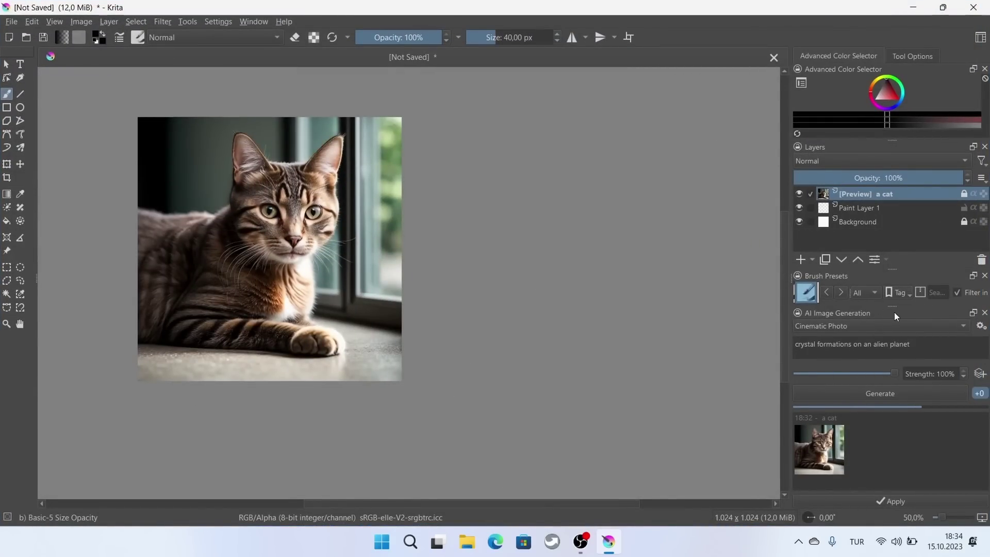
pyautogui.moveTo(893, 312)
pyautogui.mouseDown()
pyautogui.moveTo(750, 263)
pyautogui.moveTo(797, 251)
pyautogui.moveTo(796, 285)
pyautogui.moveTo(779, 293)
pyautogui.moveTo(665, 107)
pyautogui.mouseUp()
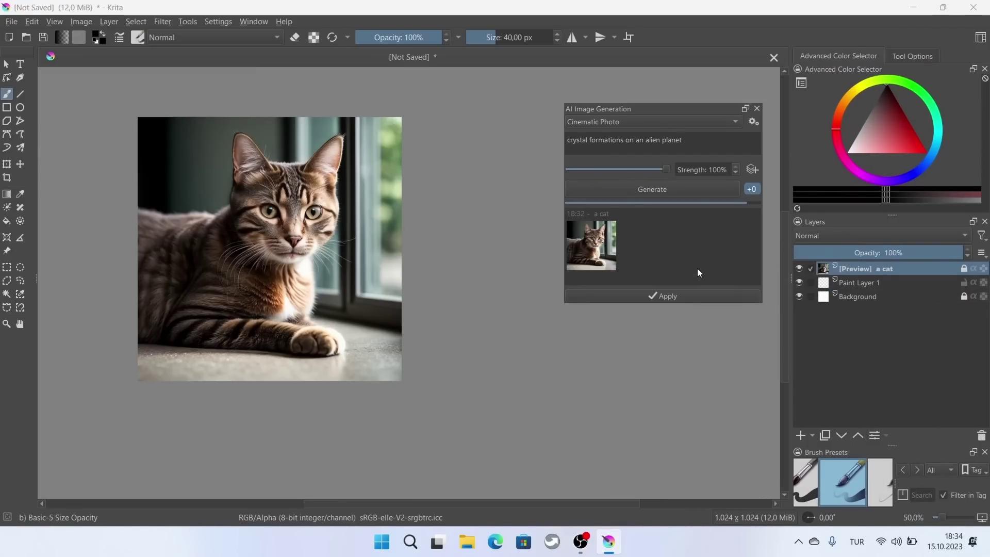
# Set layer thumbnails to maximum size, delete Paint Layer 1, and give the dockers more height
pyautogui.click(981, 254)
pyautogui.moveTo(885, 278); pyautogui.dragTo(985, 278)
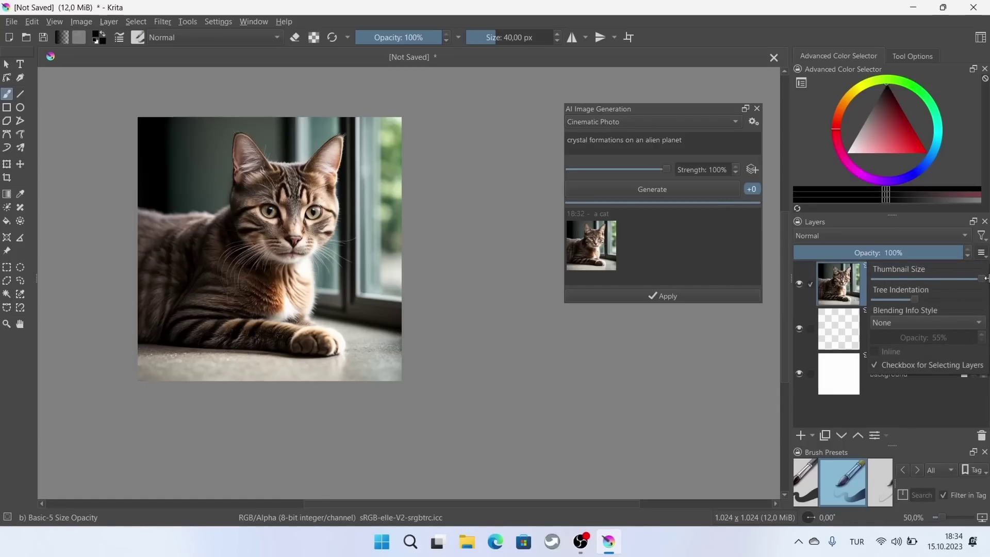
pyautogui.click(805, 409)
pyautogui.click(888, 322)
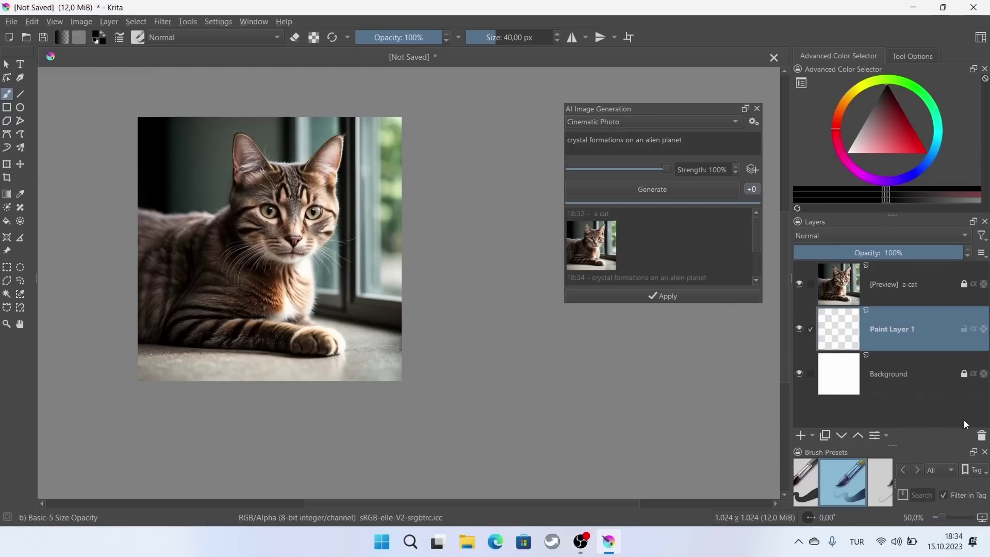
pyautogui.click(981, 435)
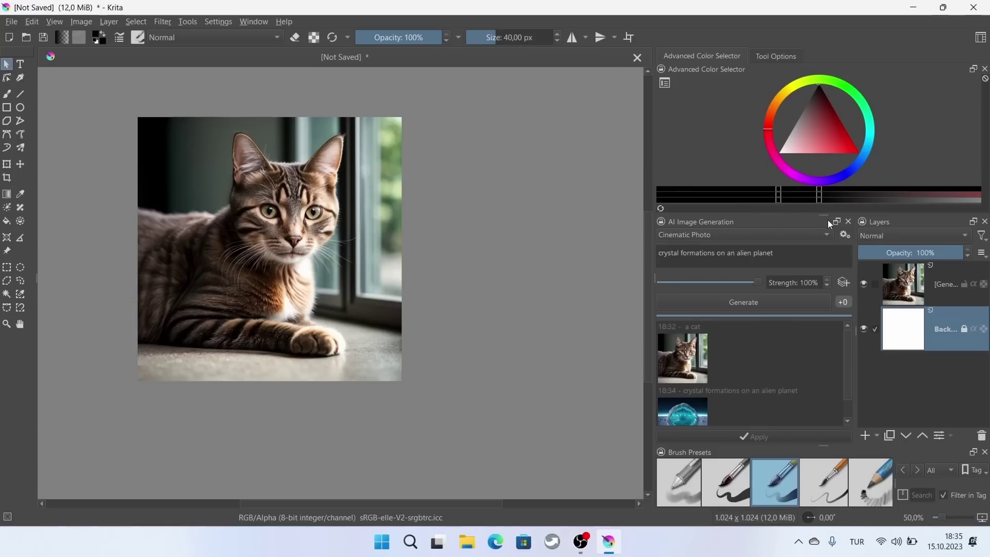
pyautogui.moveTo(823, 216); pyautogui.dragTo(823, 125)
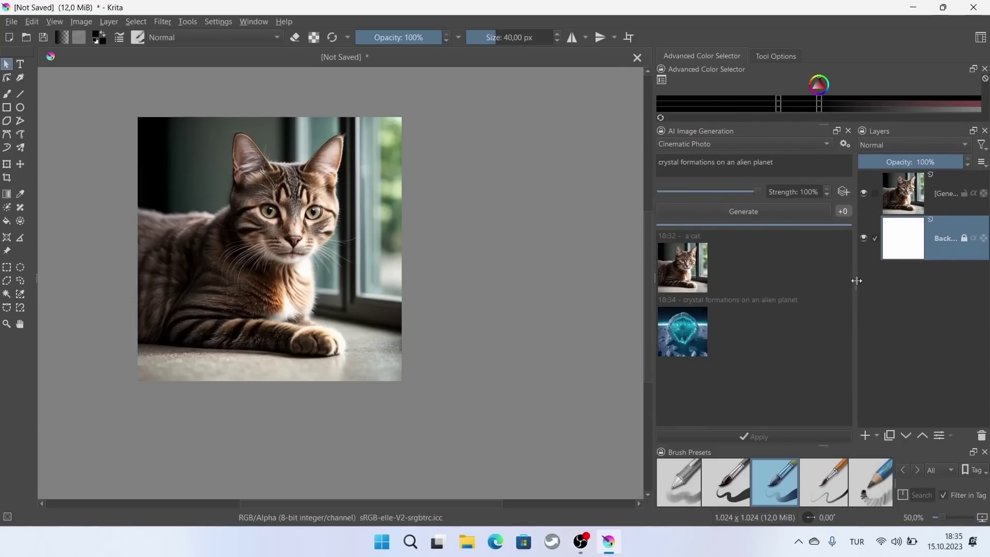
# Preview the crystal formations result, widen the dockers, and apply it as a Generated layer
pyautogui.click(688, 332)
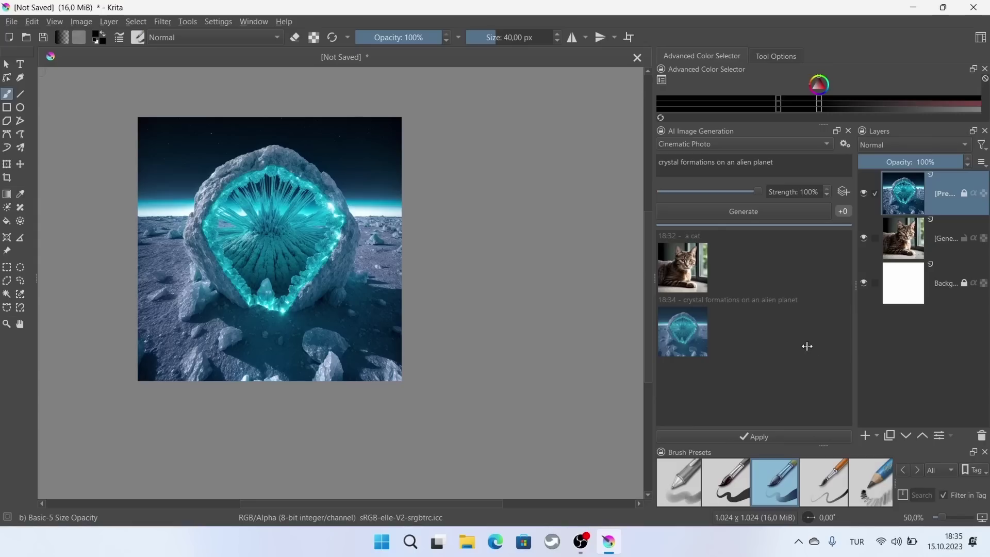
pyautogui.moveTo(655, 279); pyautogui.dragTo(551, 279)
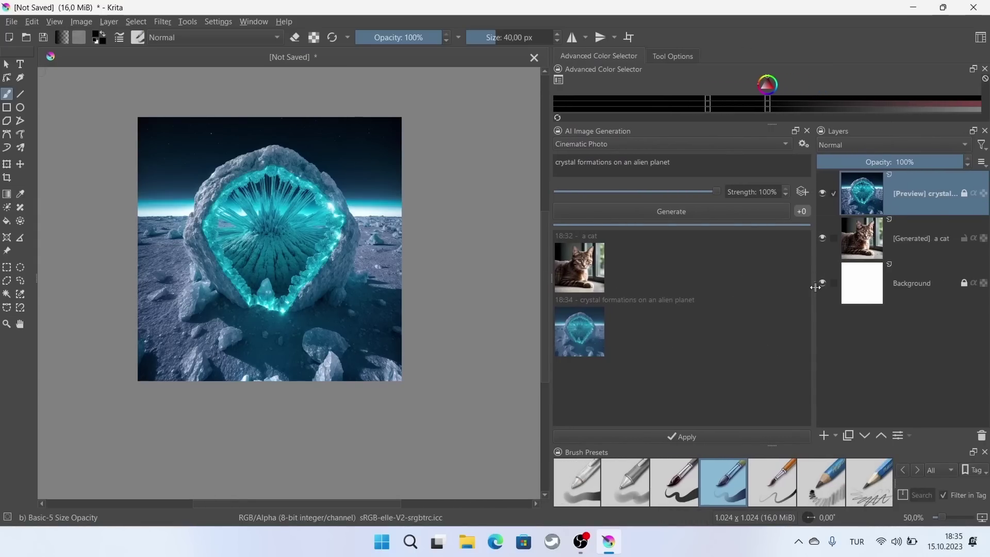
pyautogui.moveTo(815, 285); pyautogui.dragTo(706, 274)
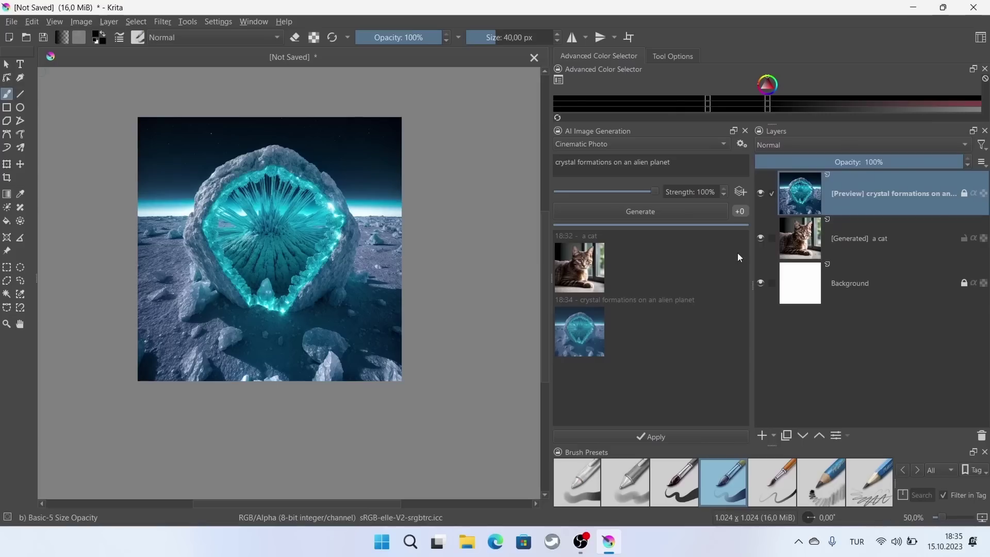
pyautogui.click(663, 437)
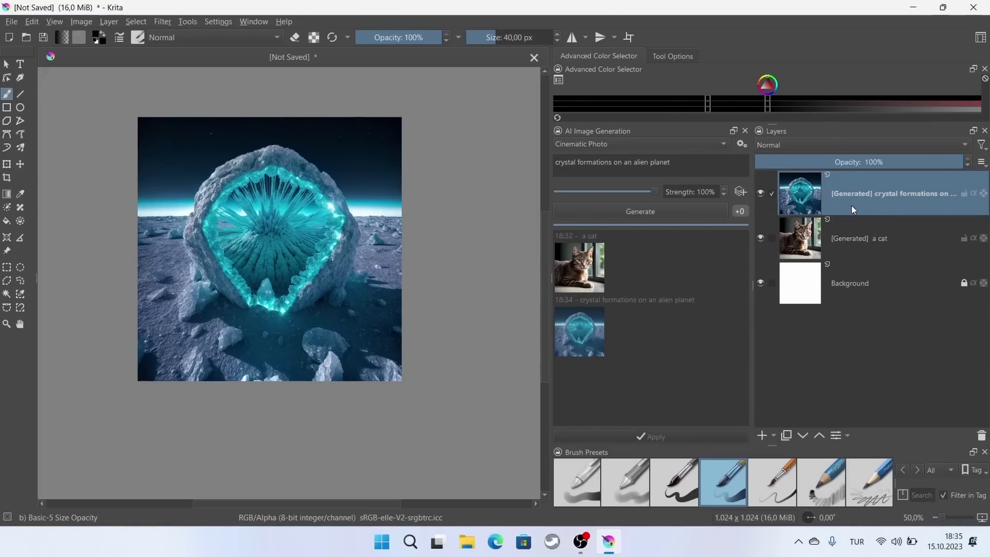
# Switch the style to Digital Artwork, generate a new crystal image, and apply it as a layer
pyautogui.click(612, 145)
pyautogui.click(611, 154)
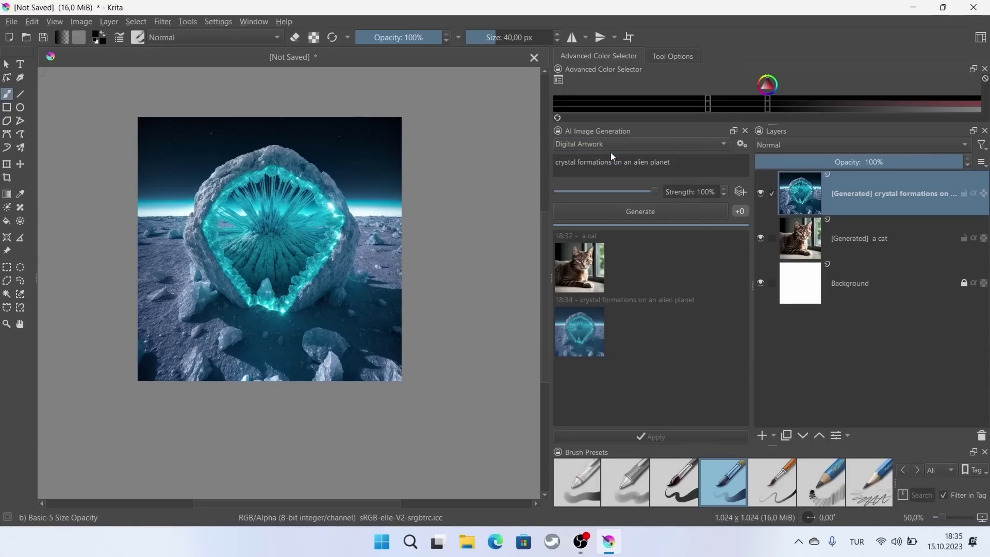
pyautogui.click(623, 214)
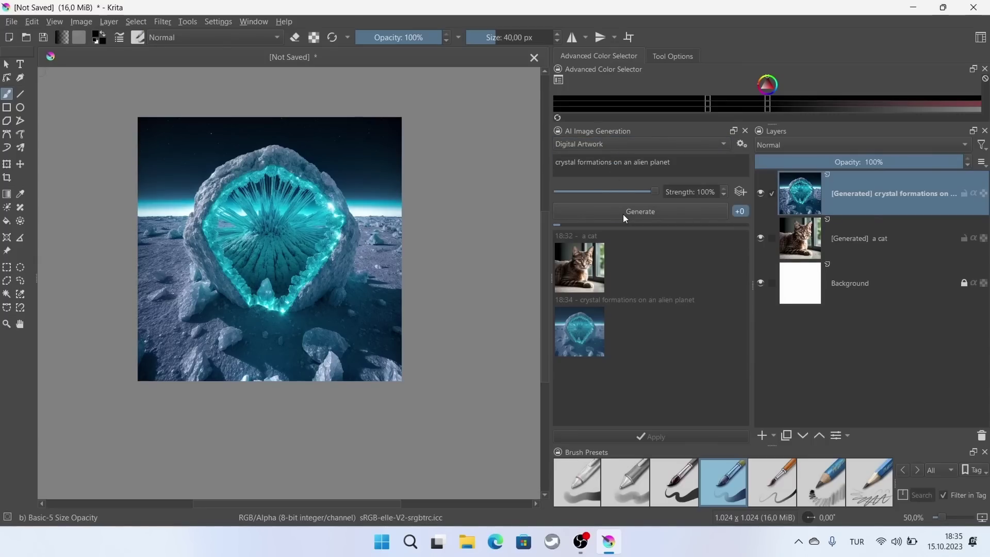
pyautogui.scroll(1, 226, 245)
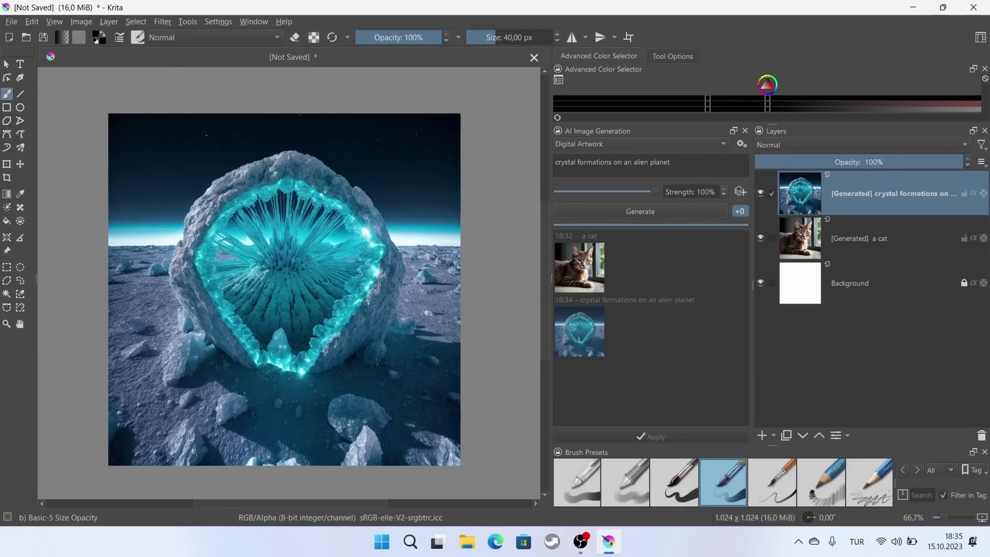
pyautogui.click(653, 436)
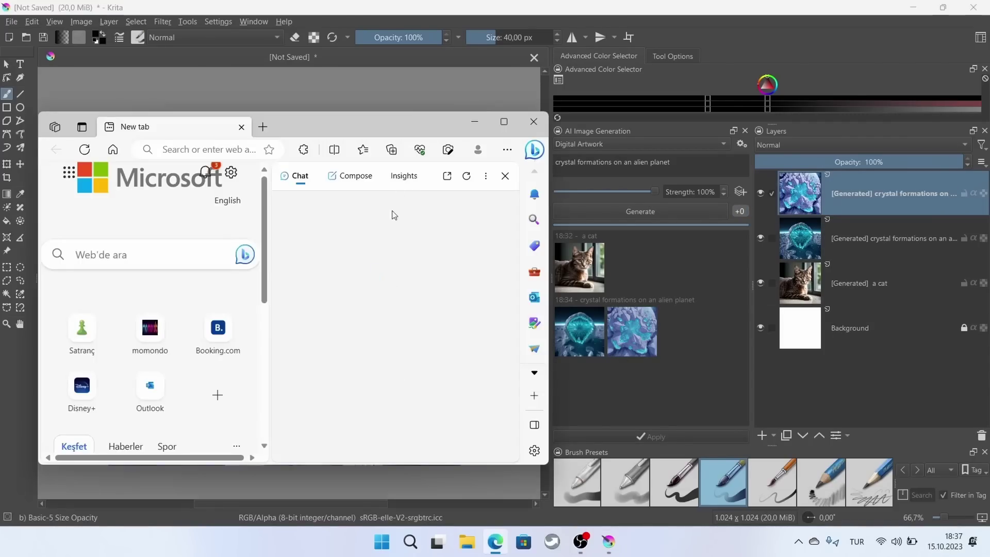
# Set Bing Chat to More Creative and select the current prompt text in Krita
pyautogui.click(327, 367)
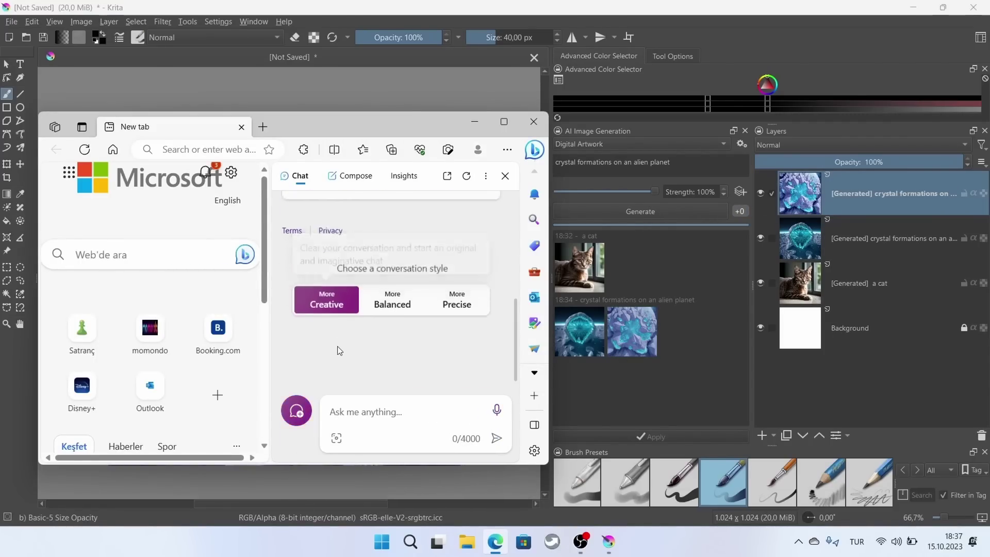
pyautogui.moveTo(670, 162); pyautogui.dragTo(550, 161)
pyautogui.hotkey('ctrl', 'c')
pyautogui.click(495, 541)
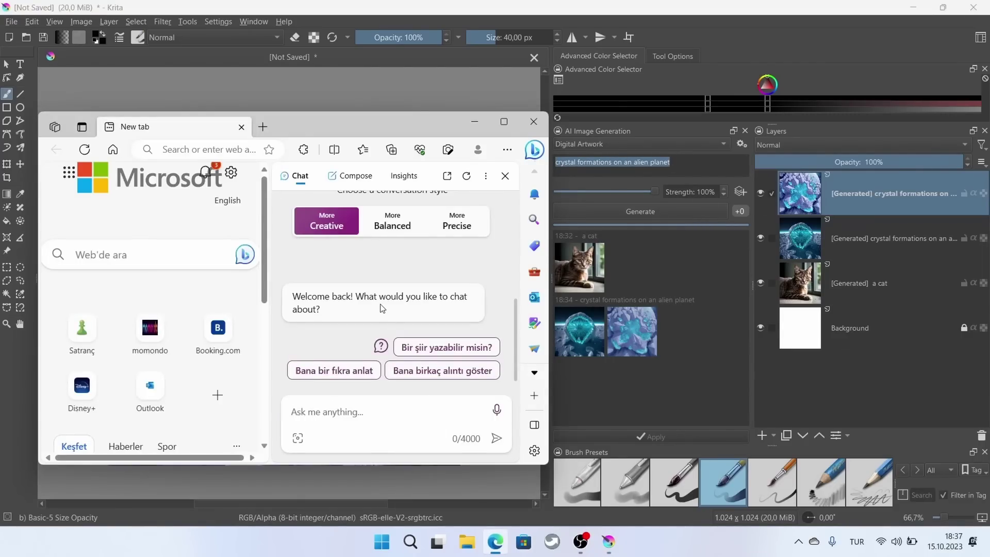
# Ask Bing Chat to write an AI image generator prompt to draw the pasted crystal prompt
pyautogui.click(343, 407)
pyautogui.write('wr')
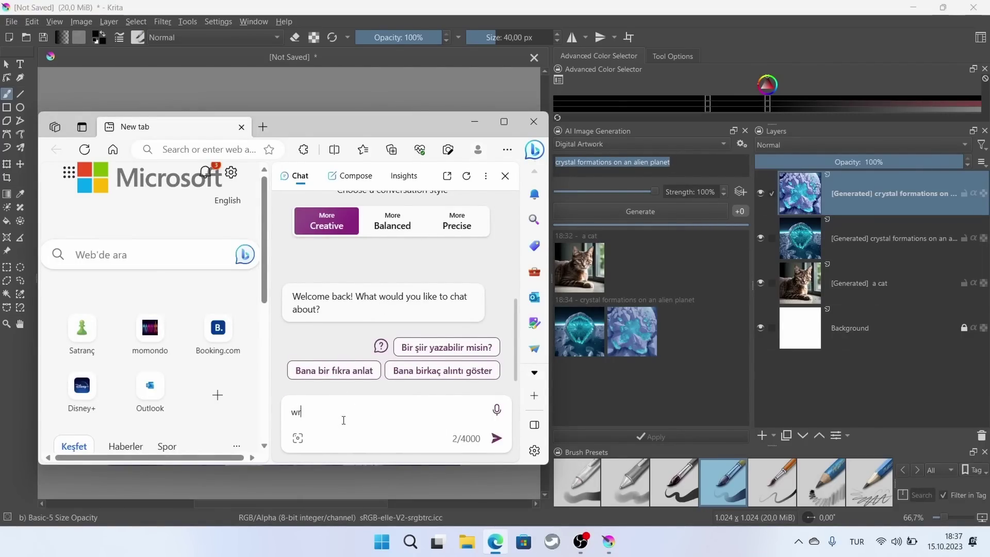
pyautogui.write('ite a promt for ai image ge')
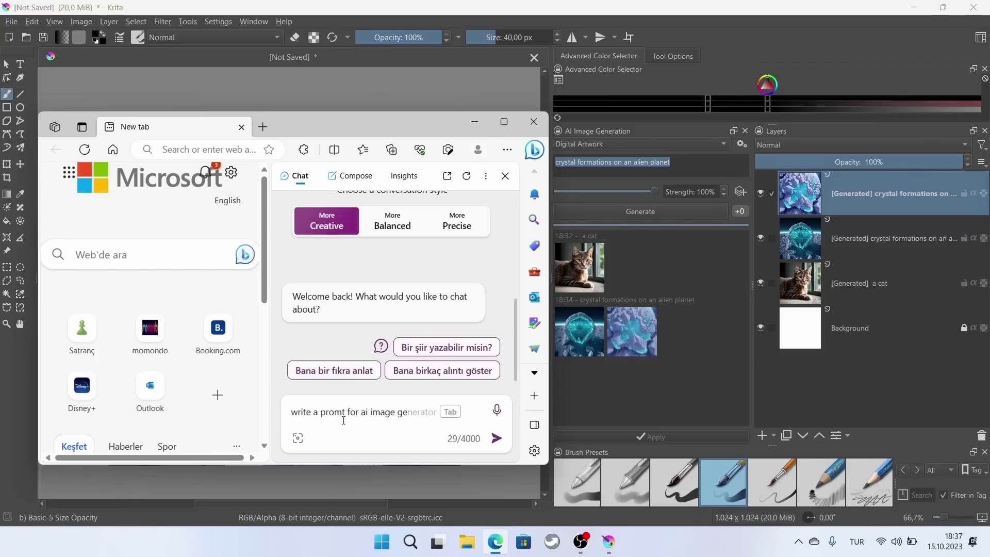
pyautogui.press('Tab')
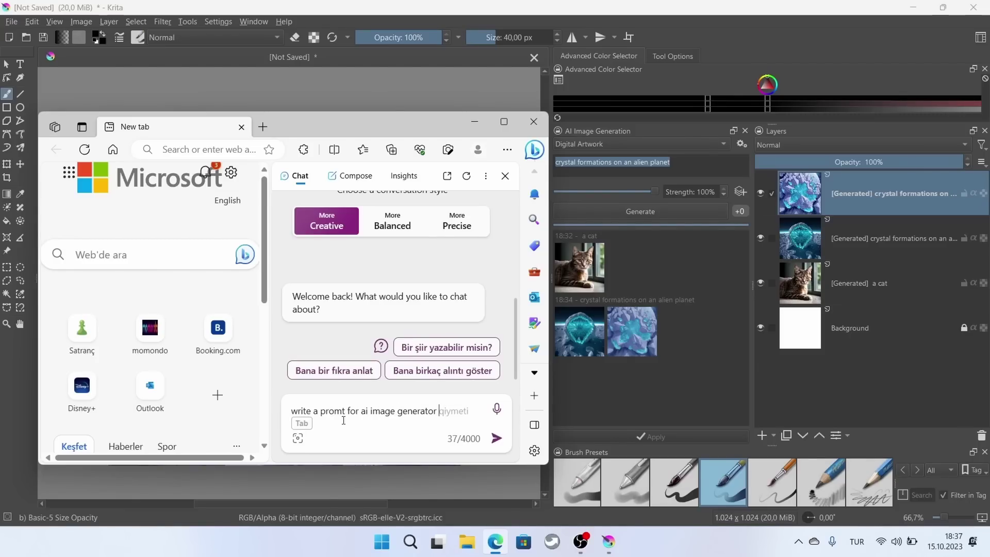
pyautogui.write('to draw')
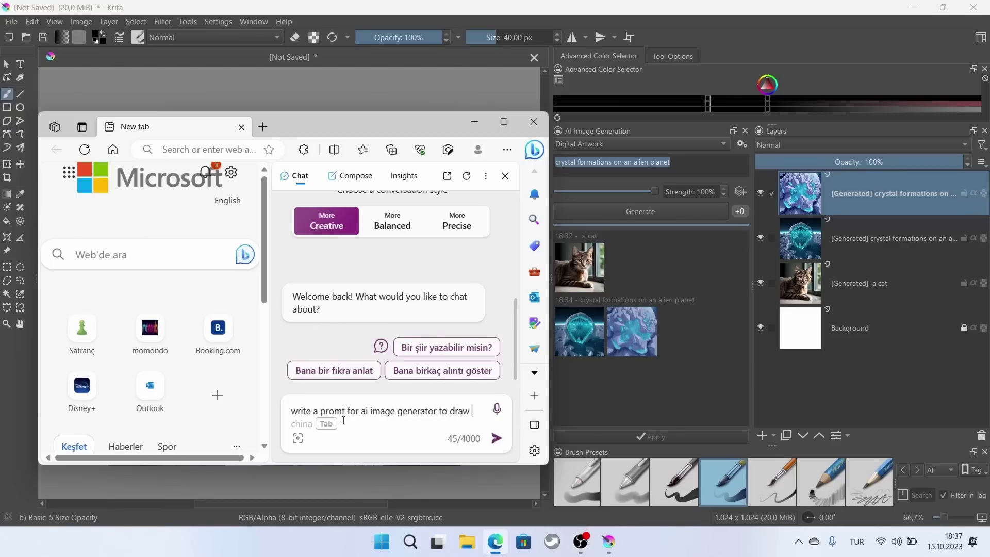
pyautogui.hotkey('ctrl', 'v')
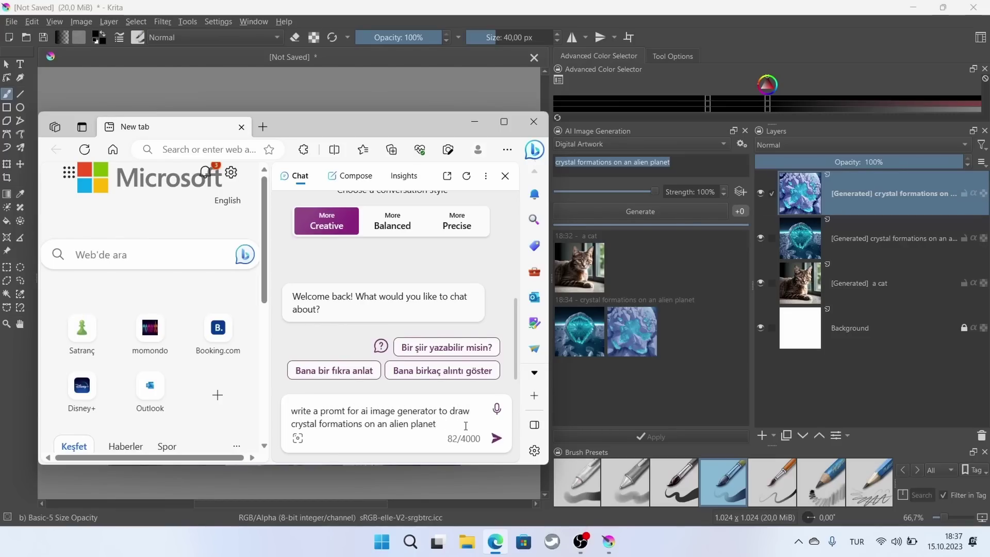
pyautogui.press('Return')
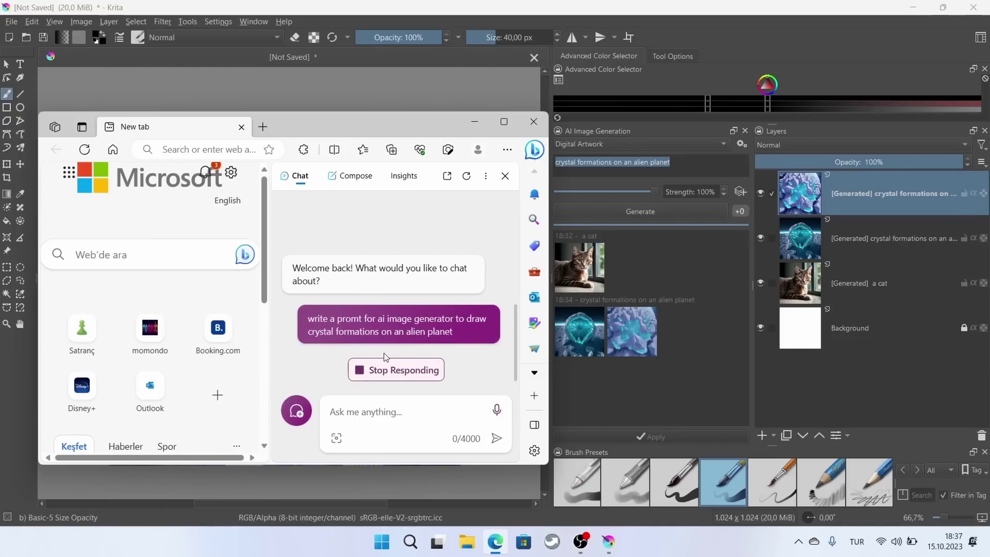
# Enlarge the Edge window, copy Bing's crystal-world image prompt, and switch back to Krita
pyautogui.click(398, 414)
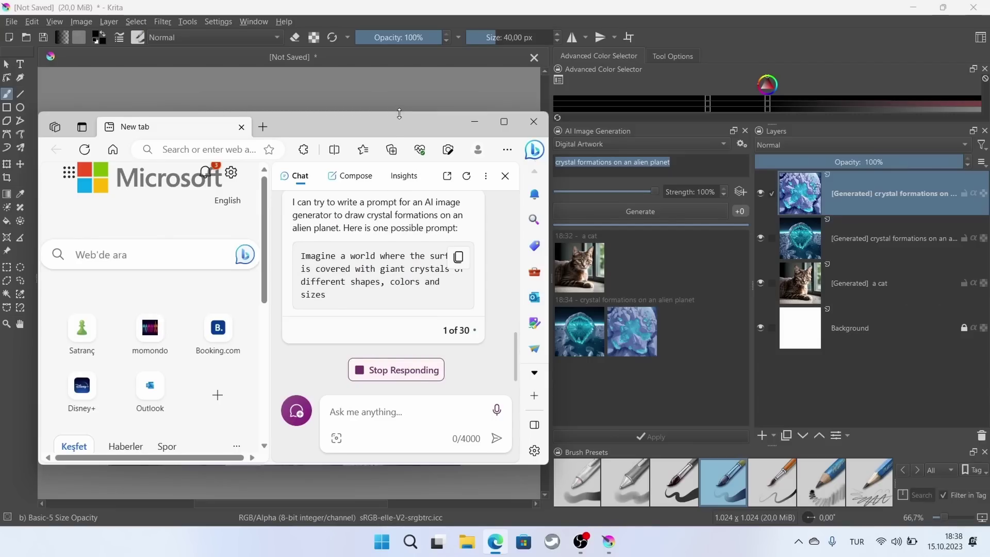
pyautogui.moveTo(361, 112); pyautogui.dragTo(361, 26)
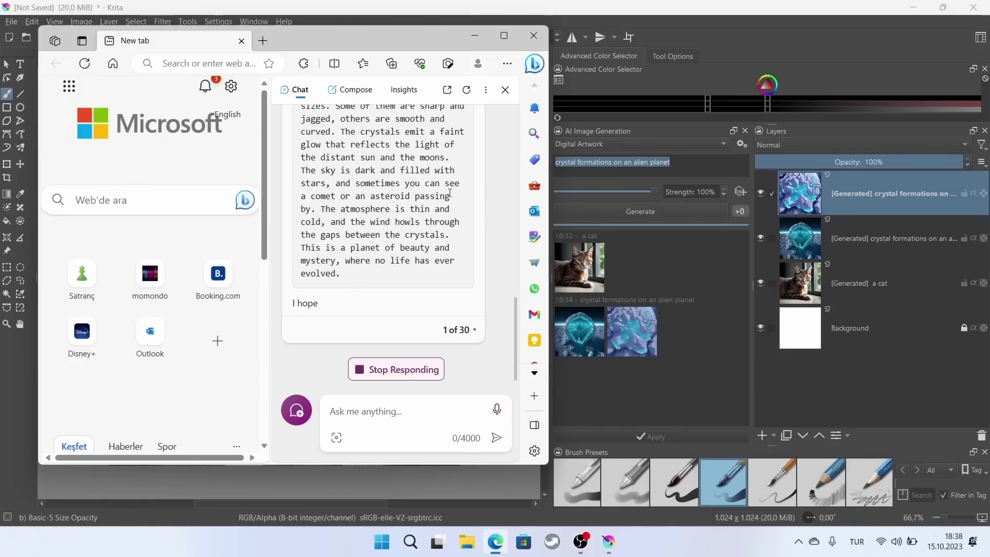
pyautogui.scroll(5, 444, 106)
pyautogui.click(458, 236)
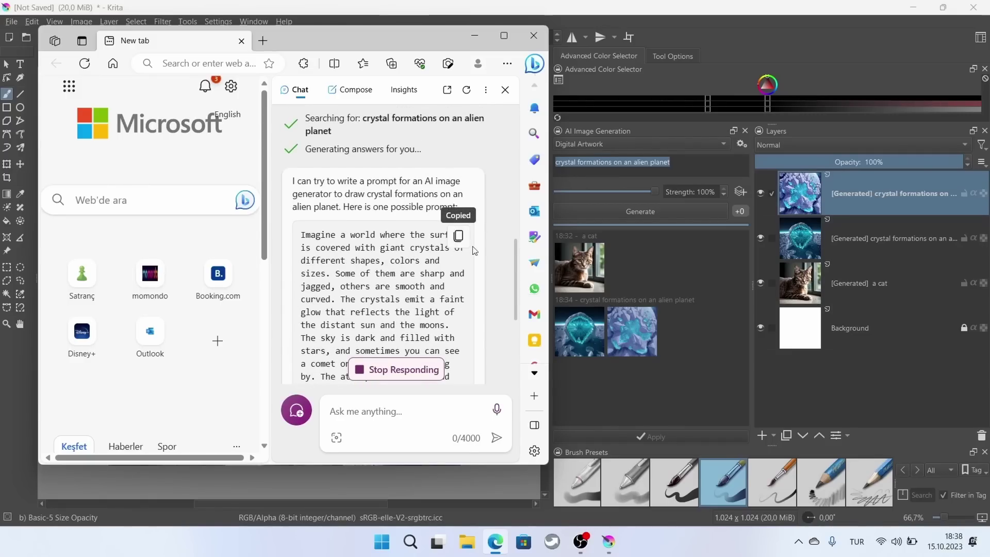
pyautogui.click(685, 156)
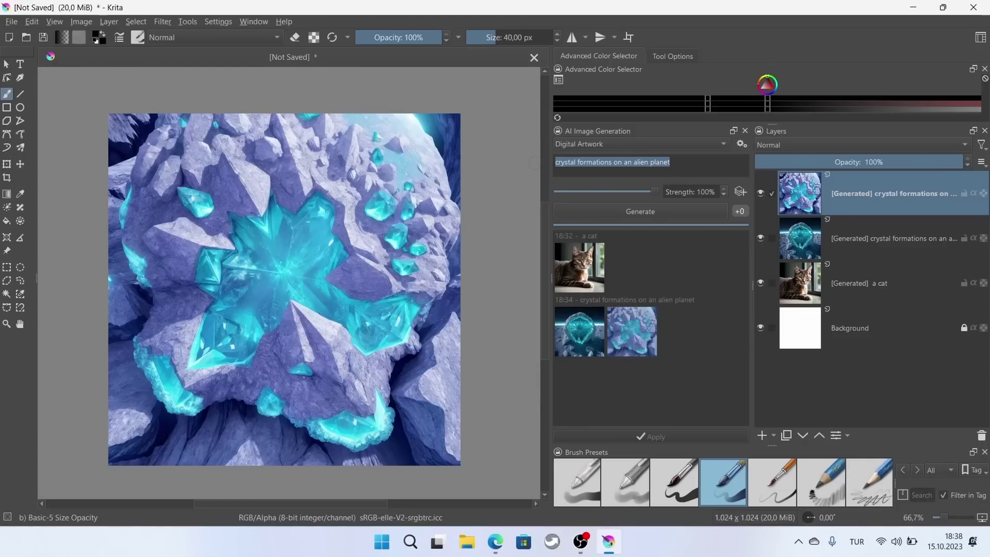
# Paste Bing's 'Imagine a world where the surface is covered…' description as the prompt and generate two images
pyautogui.hotkey('ctrl', 'v')
pyautogui.click(662, 211)
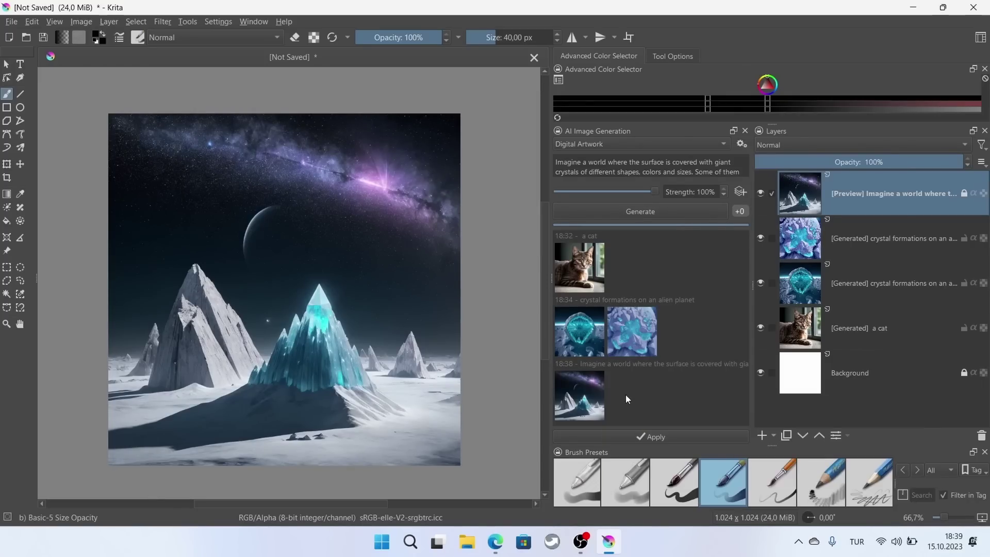
pyautogui.click(663, 211)
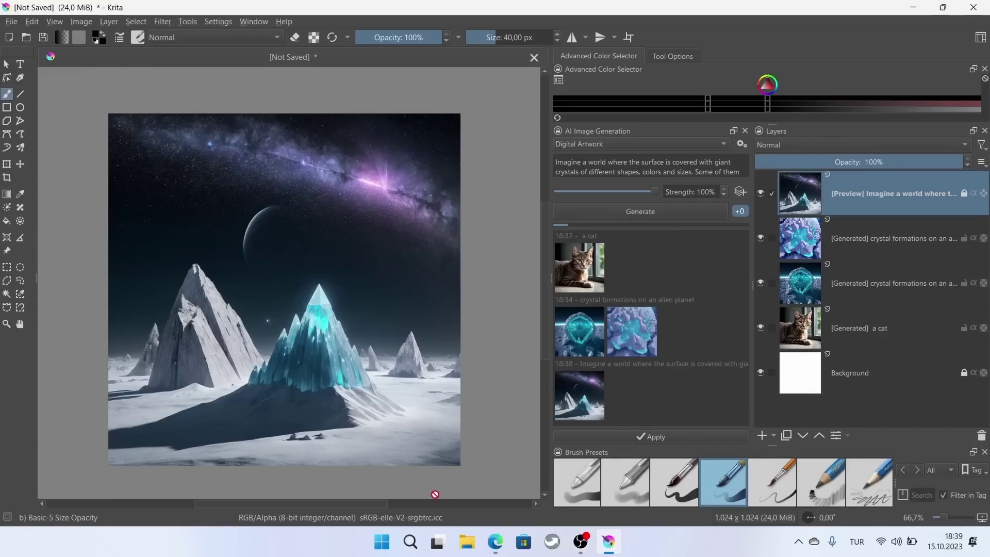
# Back in Bing Chat, copy the earlier image-prompt request message
pyautogui.click(495, 541)
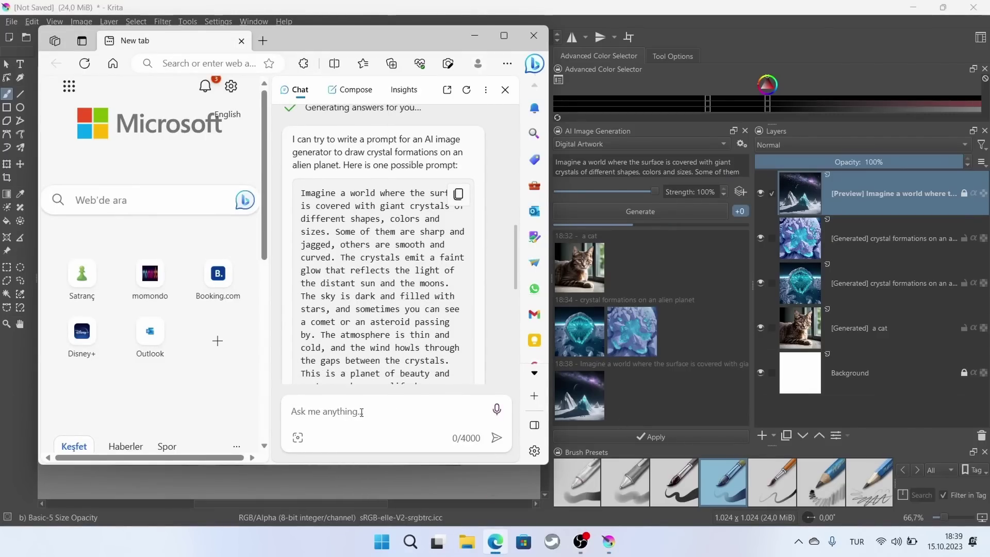
pyautogui.scroll(6, 443, 232)
pyautogui.click(456, 217)
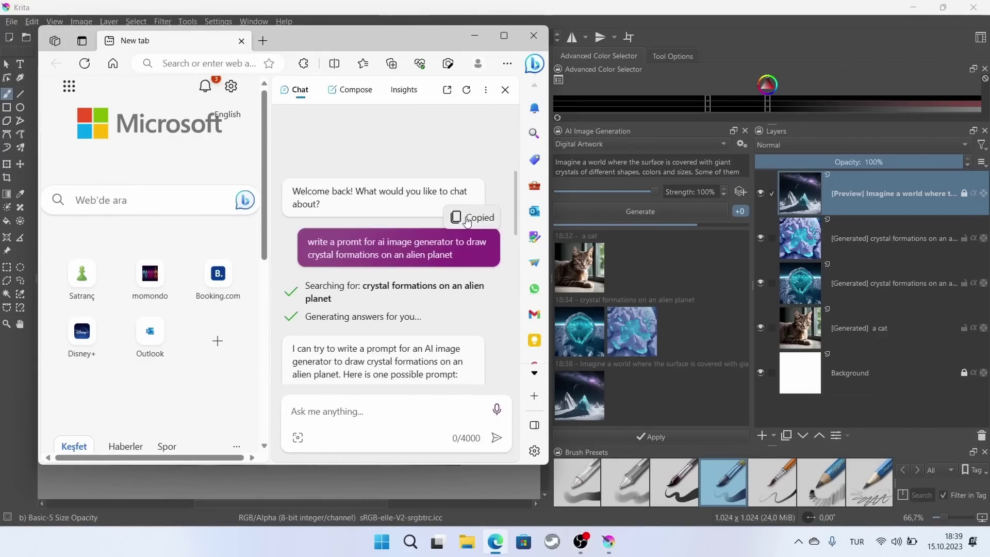
pyautogui.scroll(-5, 387, 258)
# Paste the request, change its subject to 'lural landscape of an fantasy world', and send it
pyautogui.click(334, 414)
pyautogui.hotkey('ctrl', 'v')
pyautogui.press('BackSpace')
pyautogui.press('BackSpace')
pyautogui.press('BackSpace')
pyautogui.press('BackSpace')
pyautogui.press('BackSpace')
pyautogui.press('BackSpace')
pyautogui.press('BackSpace')
pyautogui.press('BackSpace')
pyautogui.press('BackSpace')
pyautogui.press('BackSpace')
pyautogui.press('BackSpace')
pyautogui.press('BackSpace')
pyautogui.press('BackSpace')
pyautogui.press('BackSpace')
pyautogui.press('BackSpace')
pyautogui.press('BackSpace')
pyautogui.press('BackSpace')
pyautogui.press('BackSpace')
pyautogui.press('BackSpace')
pyautogui.press('BackSpace')
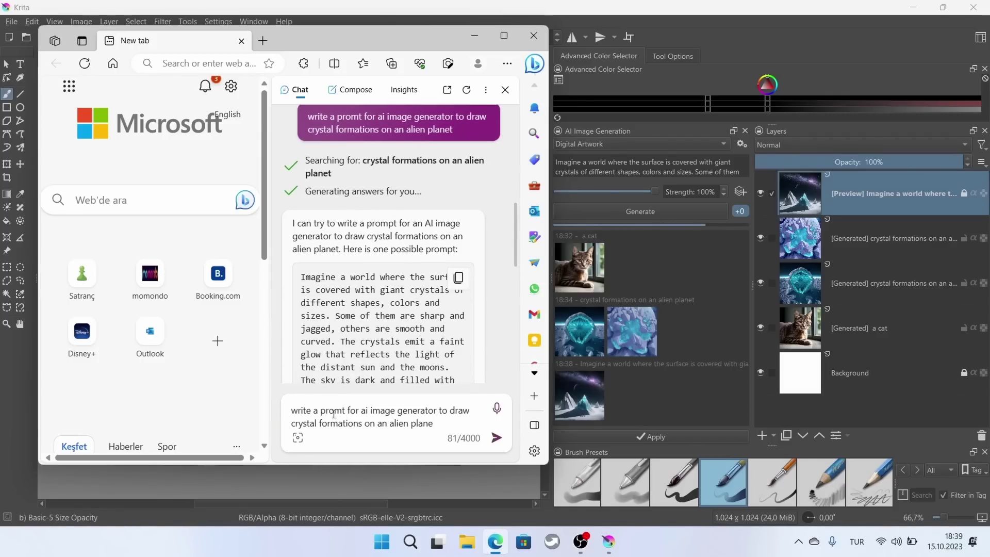
pyautogui.press('BackSpace')
pyautogui.press('BackSpace')
pyautogui.press('BackSpace')
pyautogui.press('BackSpace')
pyautogui.press('BackSpace')
pyautogui.press('BackSpace')
pyautogui.press('BackSpace')
pyautogui.press('BackSpace')
pyautogui.press('BackSpace')
pyautogui.press('BackSpace')
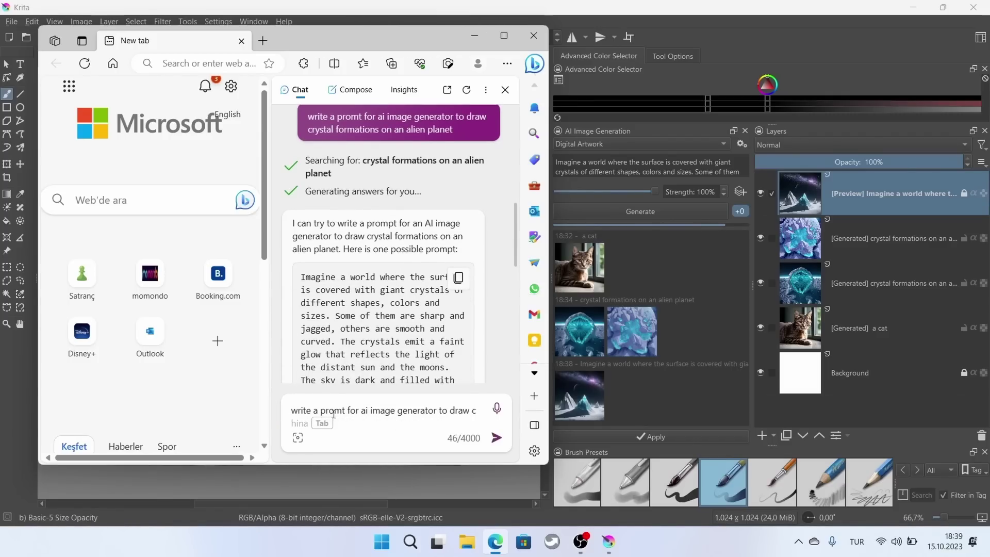
pyautogui.write('lural landscape ')
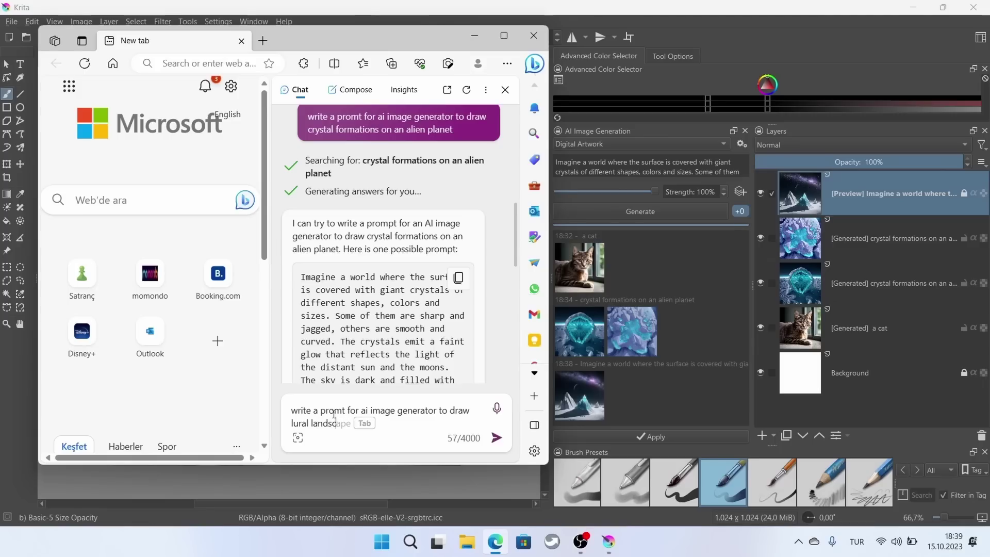
pyautogui.write('of abc')
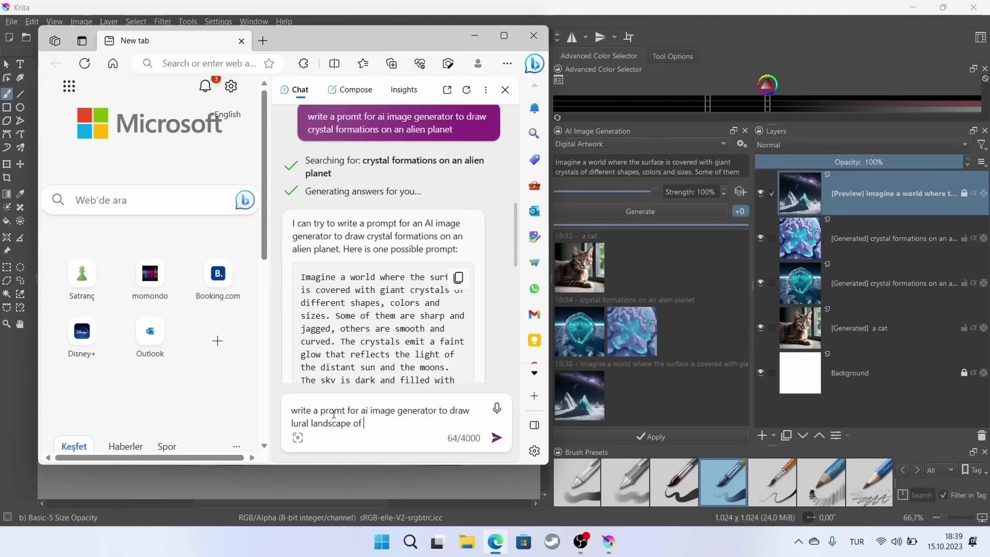
pyautogui.press('BackSpace')
pyautogui.write('n f')
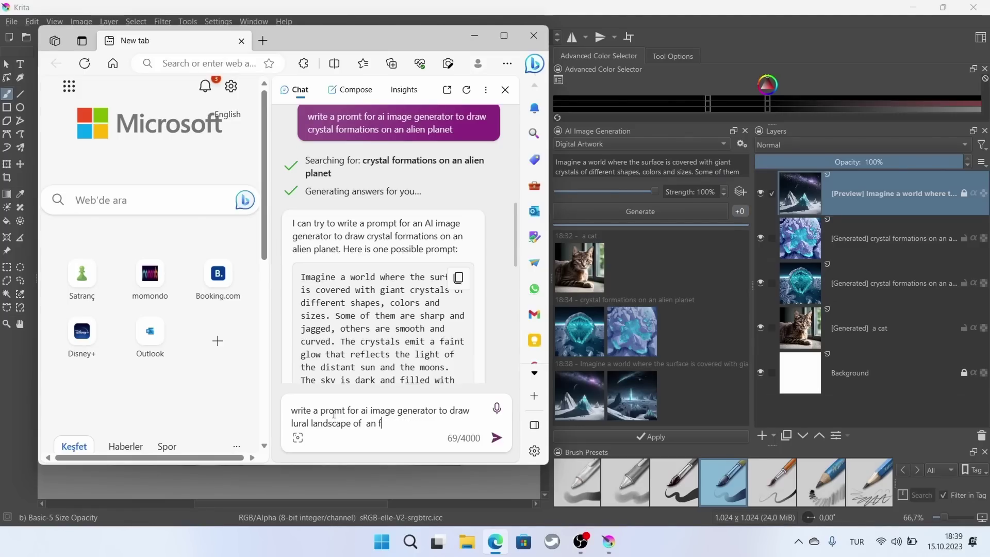
pyautogui.write('antasu')
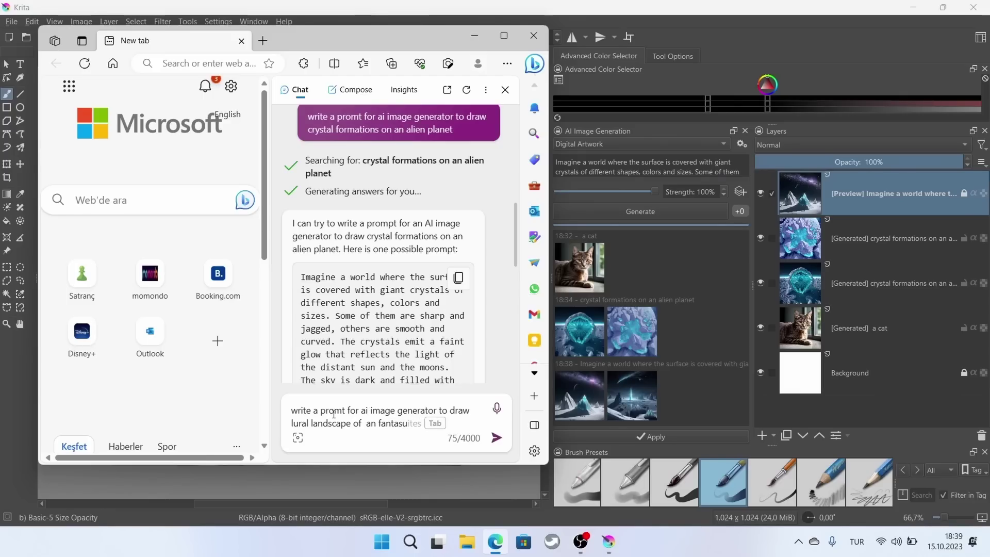
pyautogui.press('BackSpace')
pyautogui.write('y world')
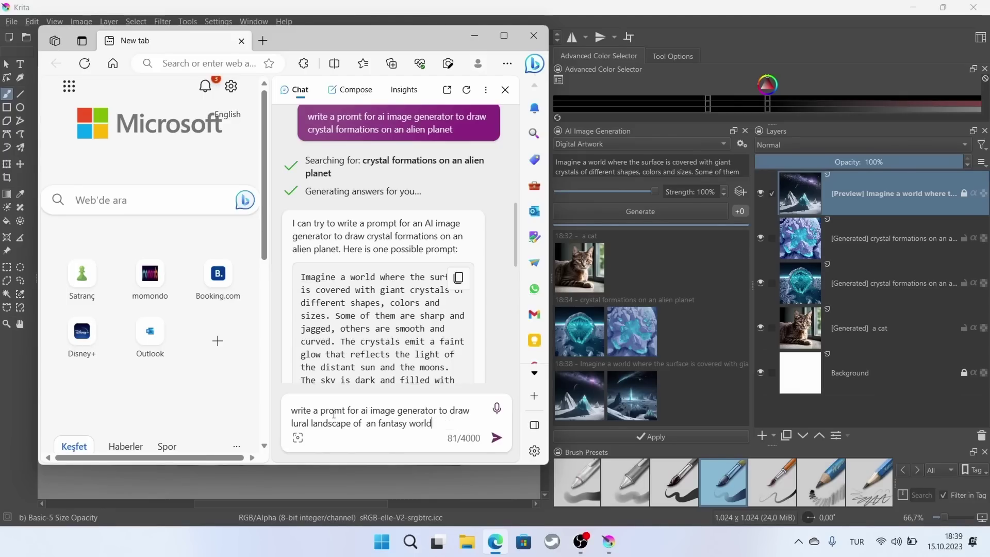
pyautogui.click(495, 440)
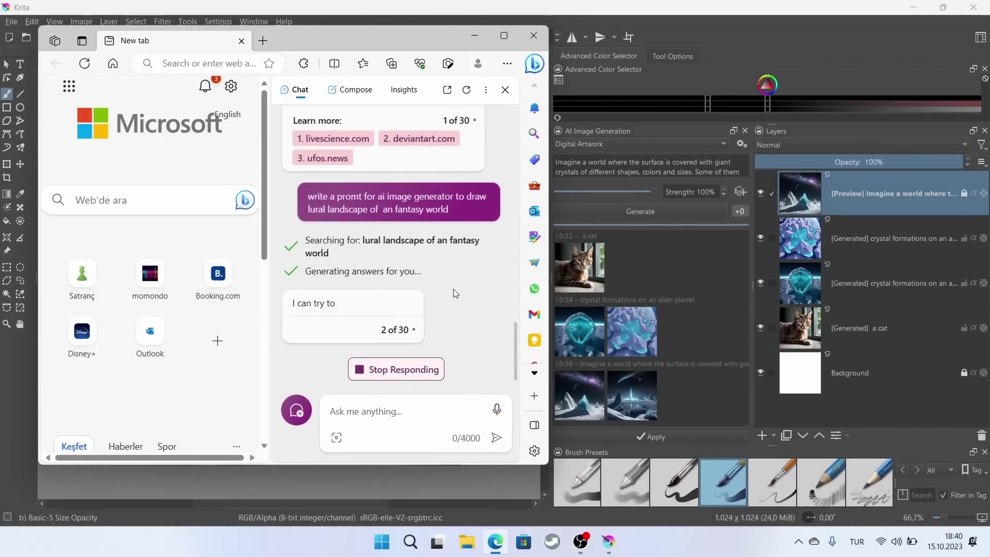
# Apply both 18:38 crystal-world results as Generated layers, the second one first
pyautogui.click(633, 389)
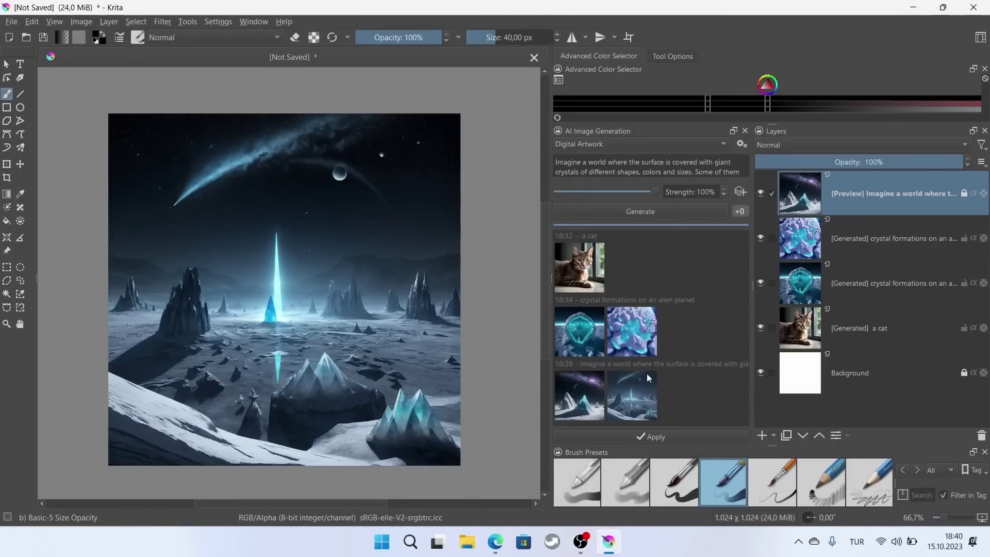
pyautogui.click(656, 436)
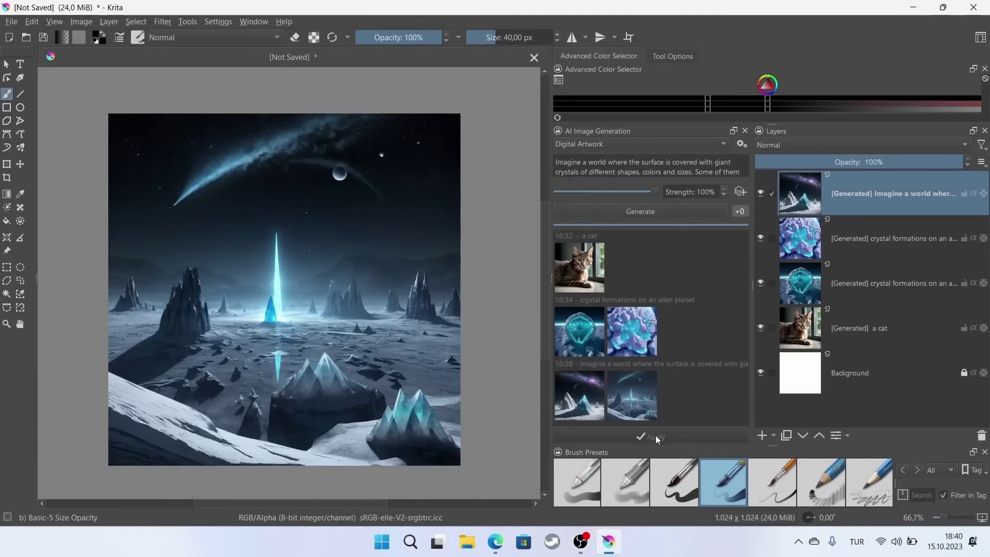
pyautogui.click(579, 396)
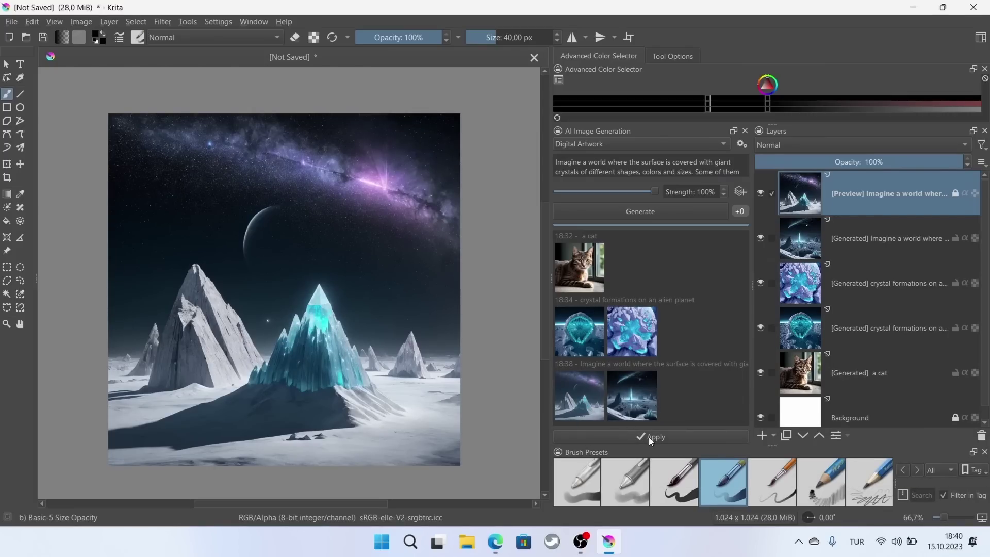
pyautogui.click(662, 443)
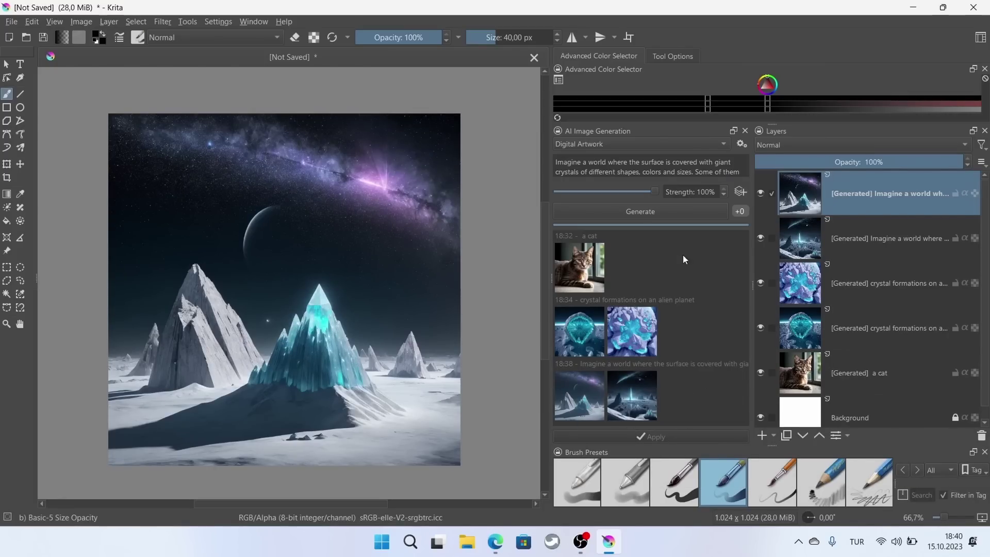
# Save the document as test.kra in the Pictures folder
pyautogui.click(43, 37)
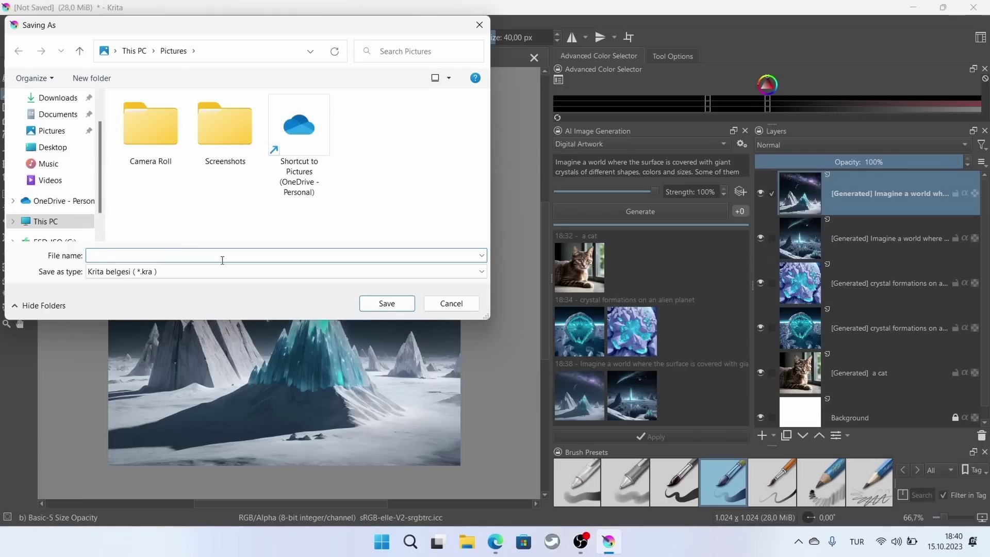
pyautogui.write('test')
pyautogui.click(379, 305)
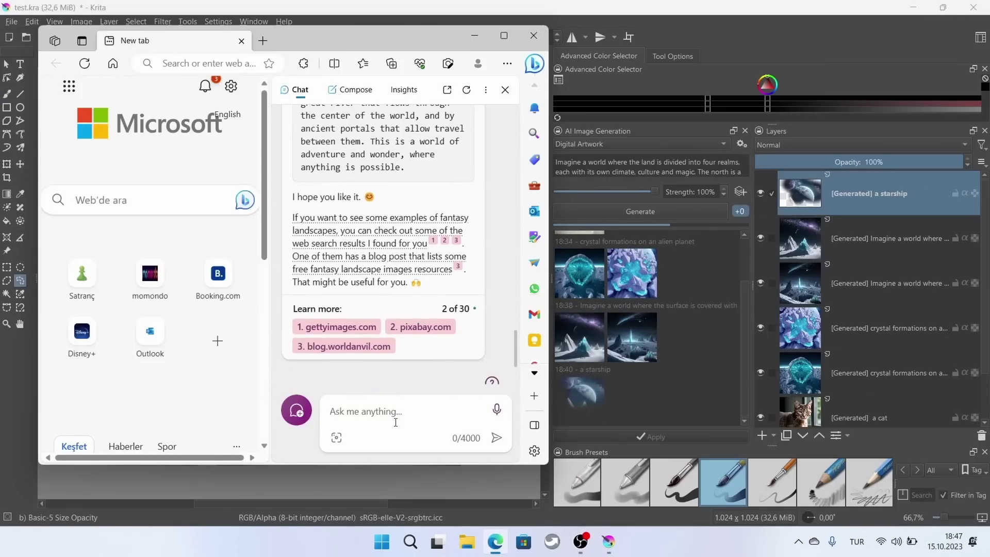
# Send Bing Chat the request 'prompt for a starship at space'
pyautogui.click(392, 426)
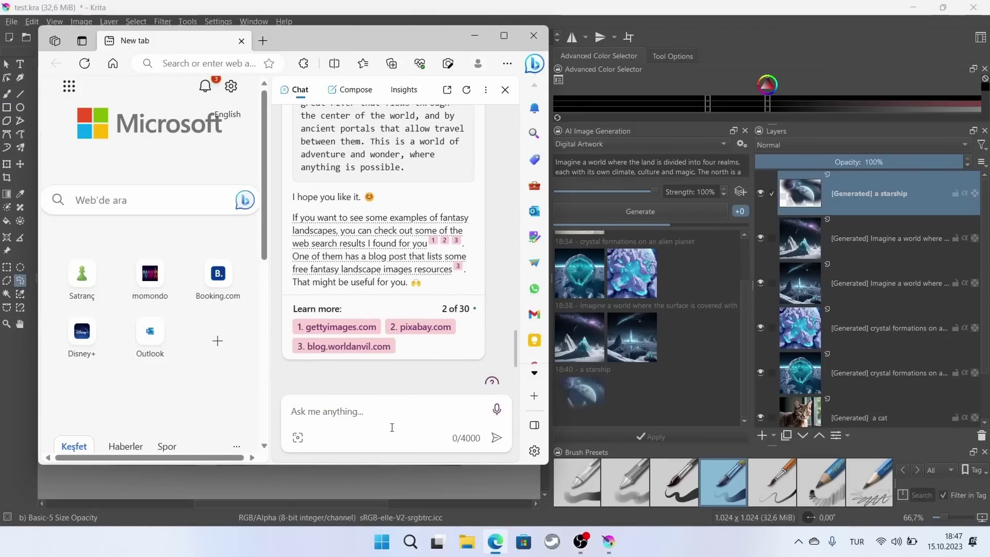
pyautogui.write('pro')
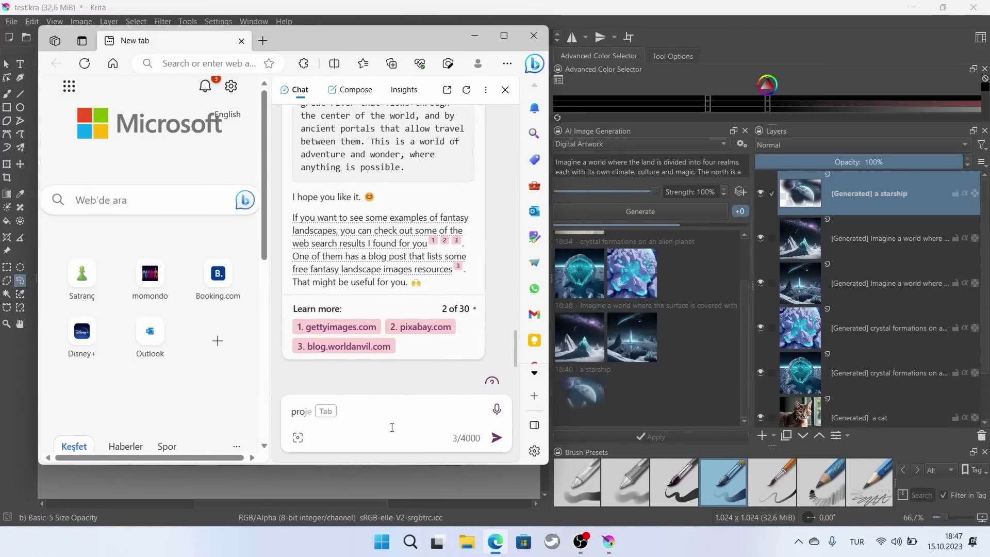
pyautogui.write('mpt for a stars')
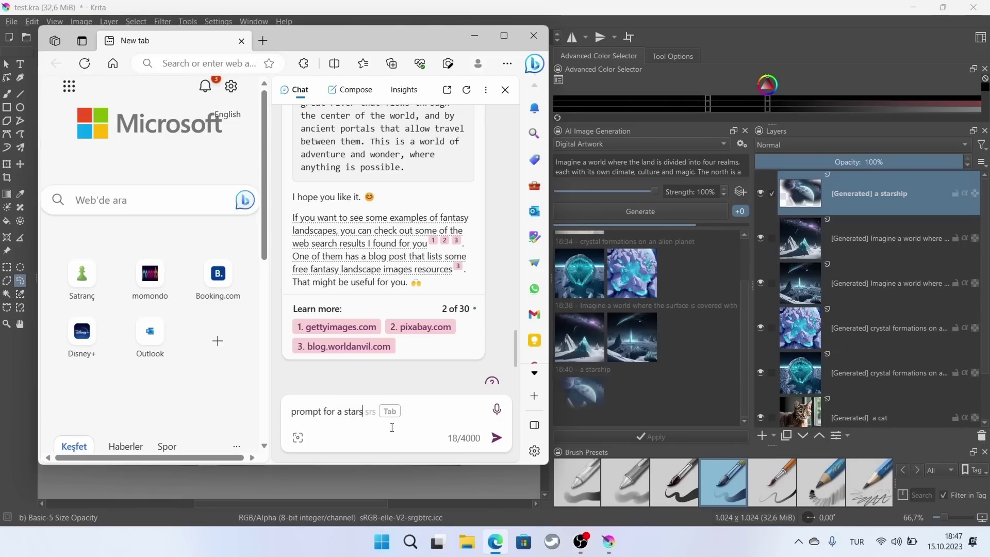
pyautogui.write('hip at spac')
pyautogui.write('e')
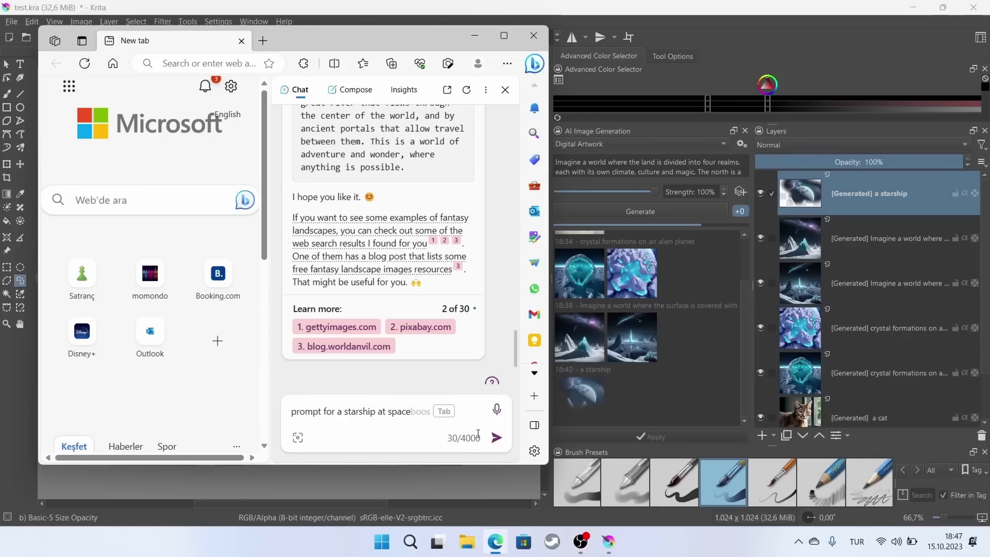
pyautogui.click(497, 437)
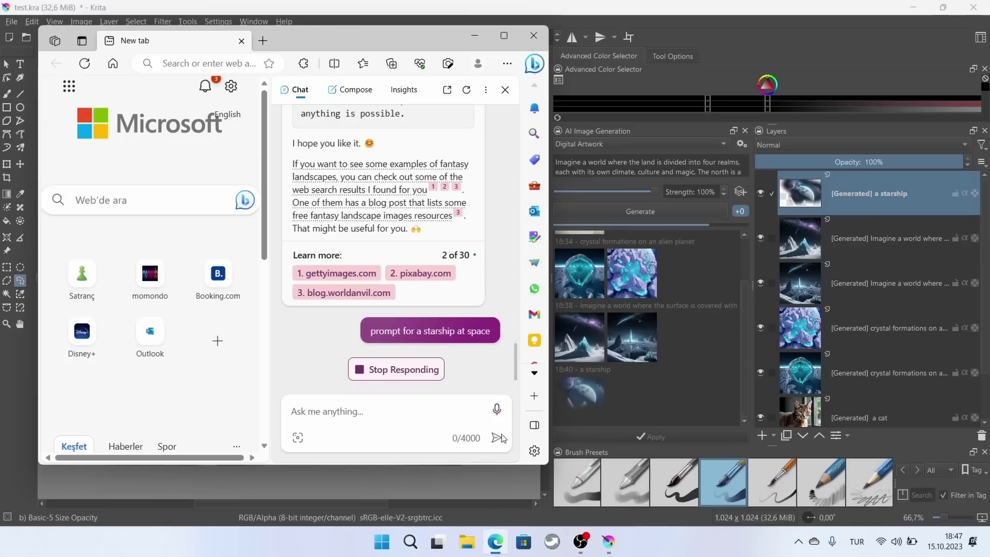